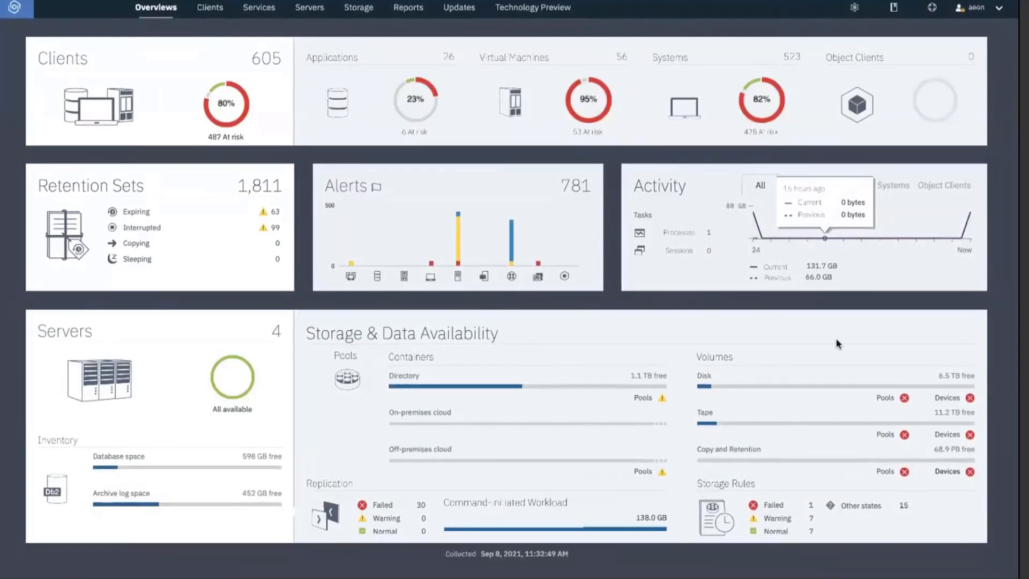
Start a new cloud connection named DEMO_IBMCLOUD with cloud type IBM Cloud - S3 API.
{"action": "left_click", "coordinate": [358, 8]}
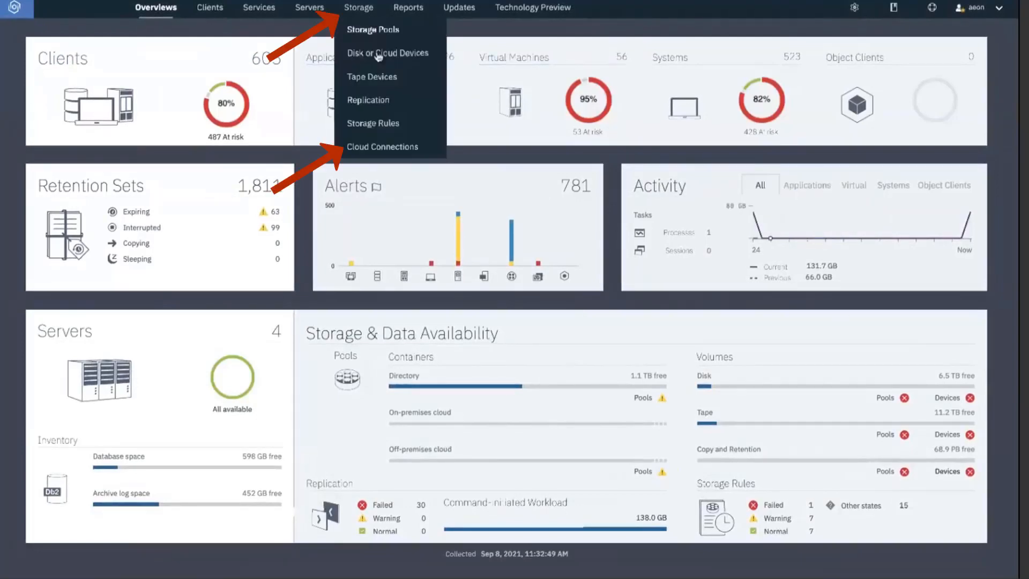
{"action": "left_click", "coordinate": [382, 147]}
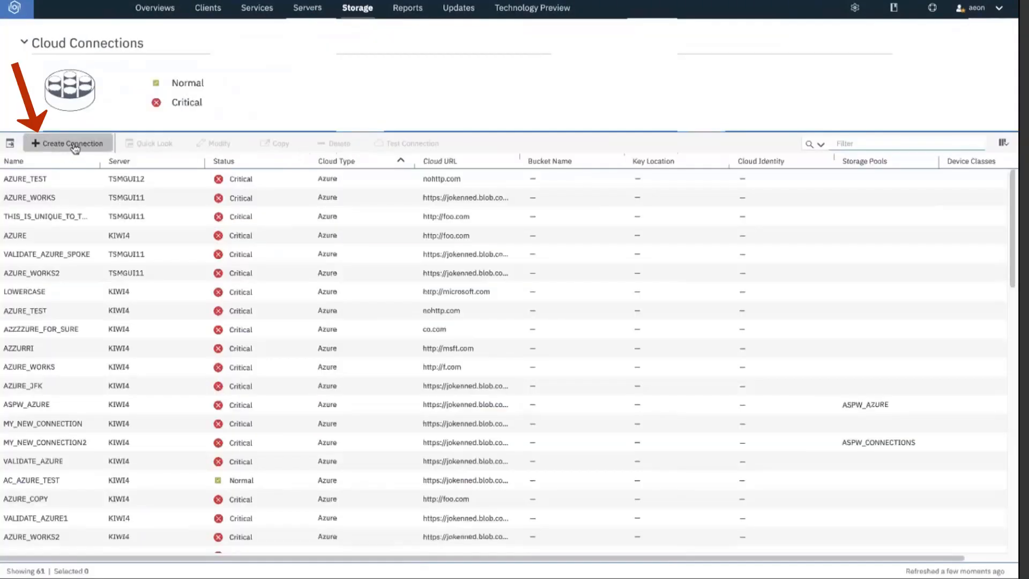
{"action": "left_click", "coordinate": [73, 145]}
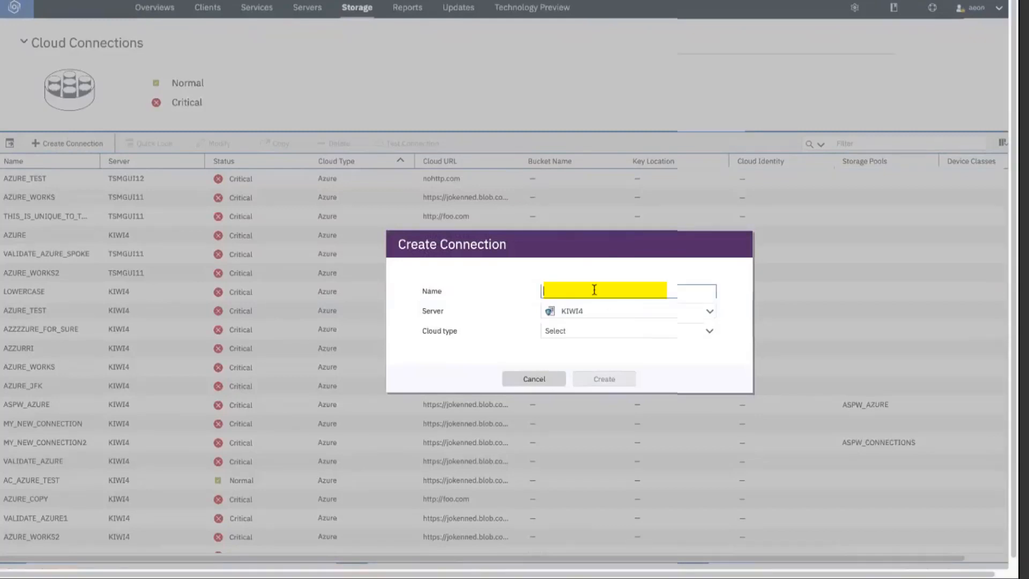
{"action": "type", "text": "demo_ibmcloud"}
{"action": "left_click", "coordinate": [692, 333]}
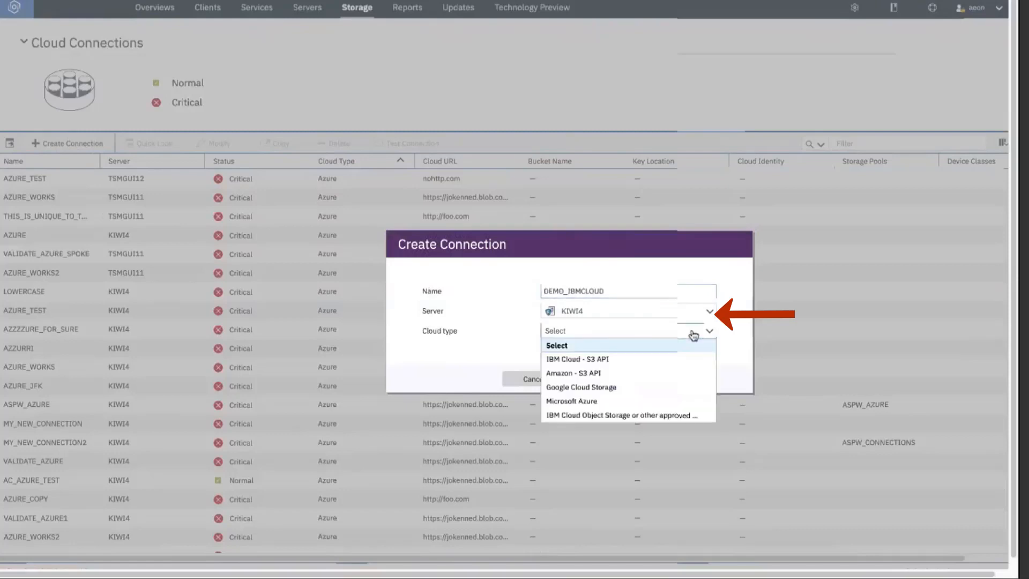
{"action": "left_click", "coordinate": [661, 360]}
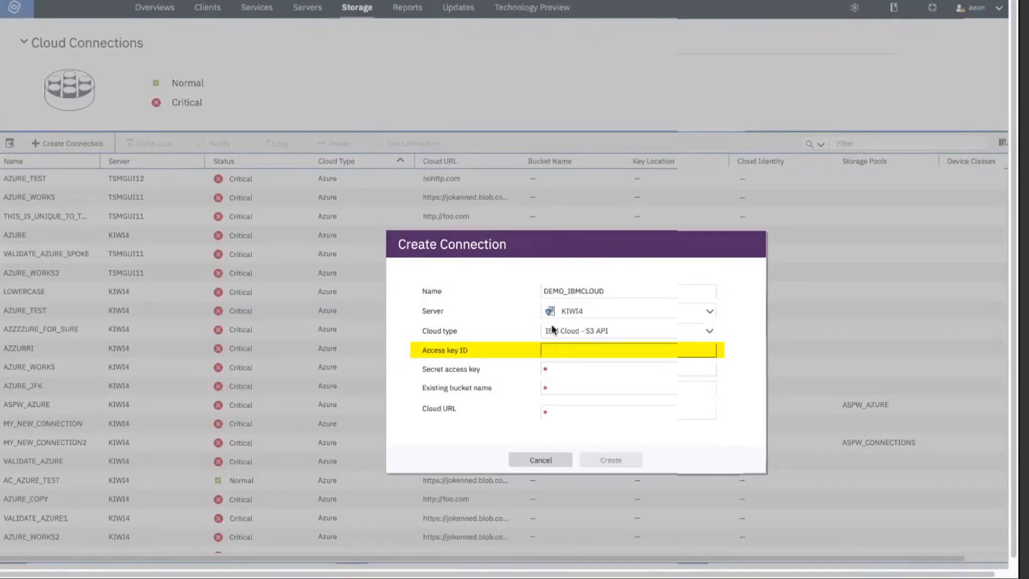
Paste the access key ID and secret access key, then create the connection.
{"action": "key", "text": "ctrl+v"}
{"action": "left_click", "coordinate": [468, 326]}
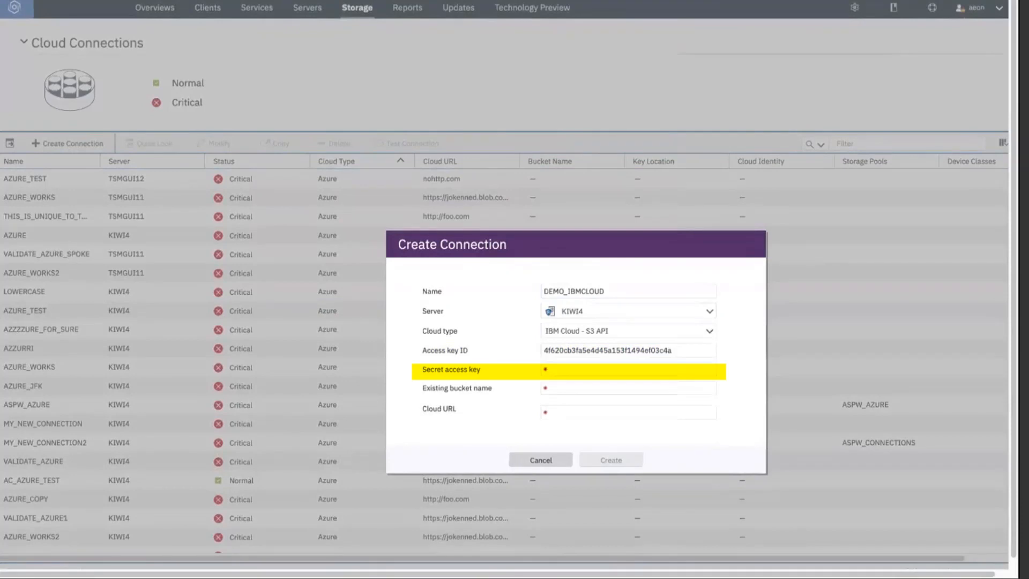
{"action": "left_click", "coordinate": [599, 370]}
{"action": "key", "text": "ctrl+v"}
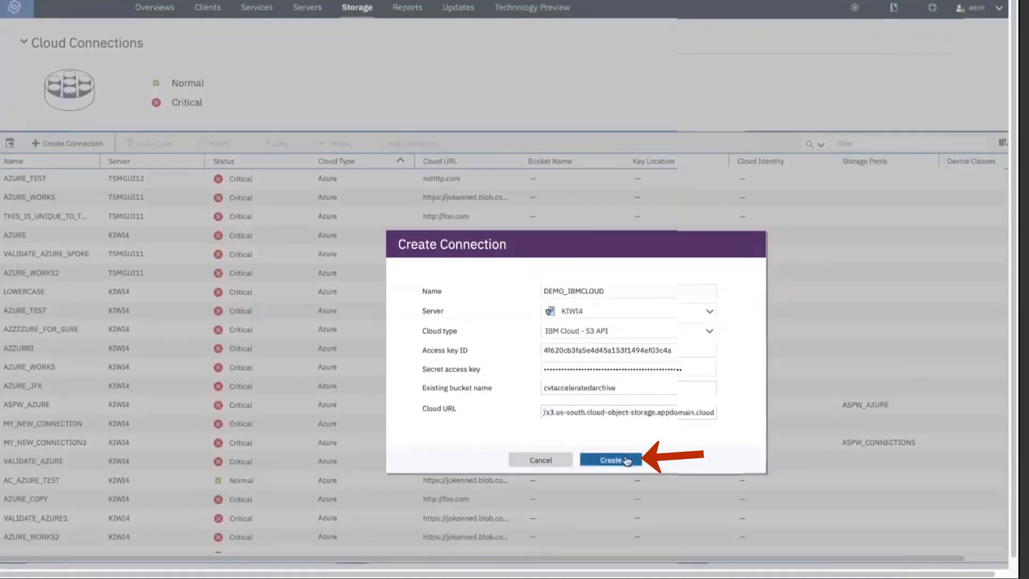
{"action": "left_click", "coordinate": [626, 459]}
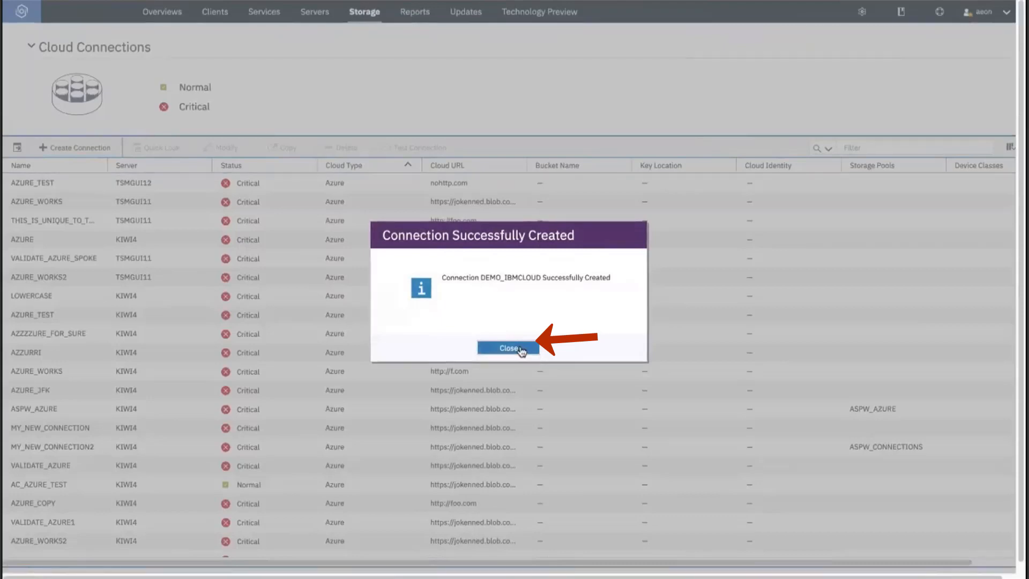
Dismiss the creation confirmation and filter the cloud connections list by 'demo'.
{"action": "left_click", "coordinate": [509, 348]}
{"action": "scroll", "coordinate": [59, 222], "scroll_direction": "down", "scroll_amount": 2}
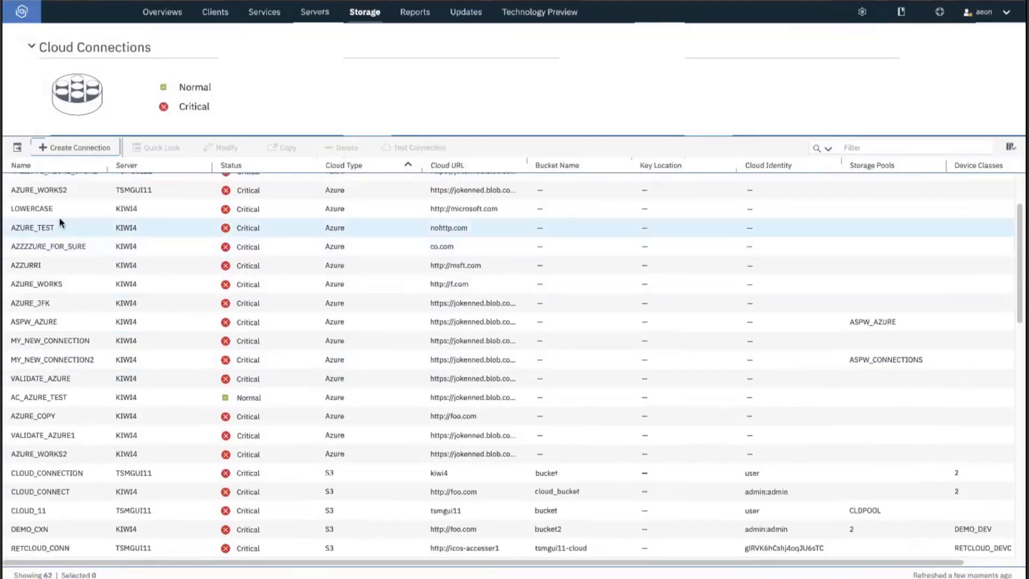
{"action": "scroll", "coordinate": [58, 223], "scroll_direction": "up", "scroll_amount": 2}
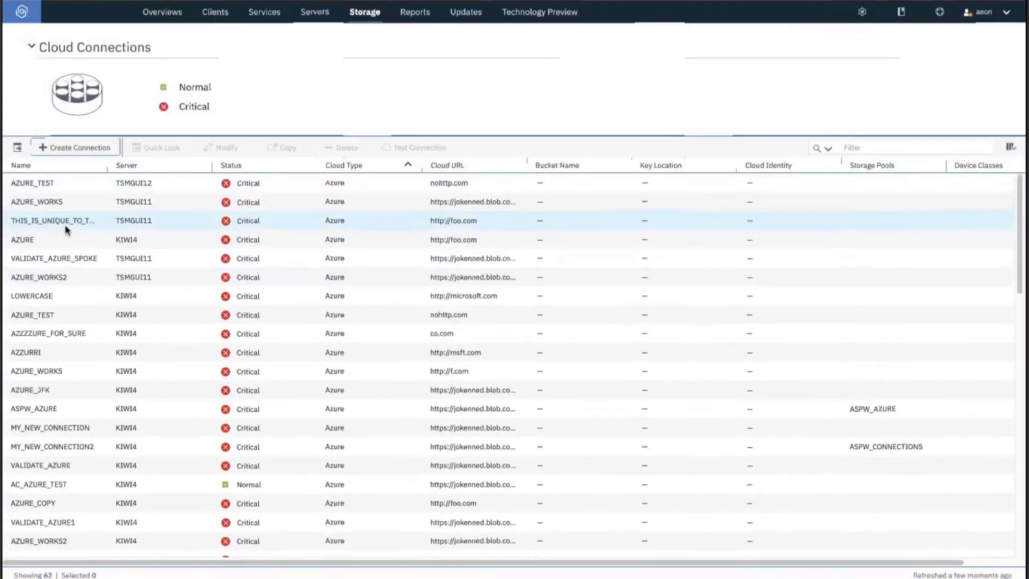
{"action": "left_click", "coordinate": [856, 151]}
{"action": "type", "text": "demo"}
{"action": "key", "text": "Return"}
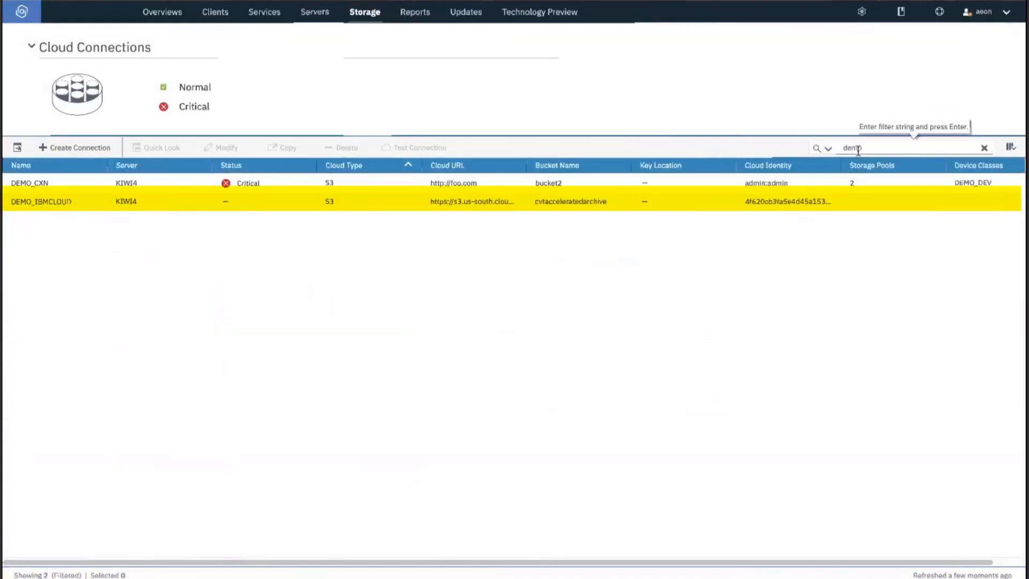
Test the DEMO_IBMCLOUD connection's credentials and dismiss the verification message.
{"action": "left_click", "coordinate": [68, 204]}
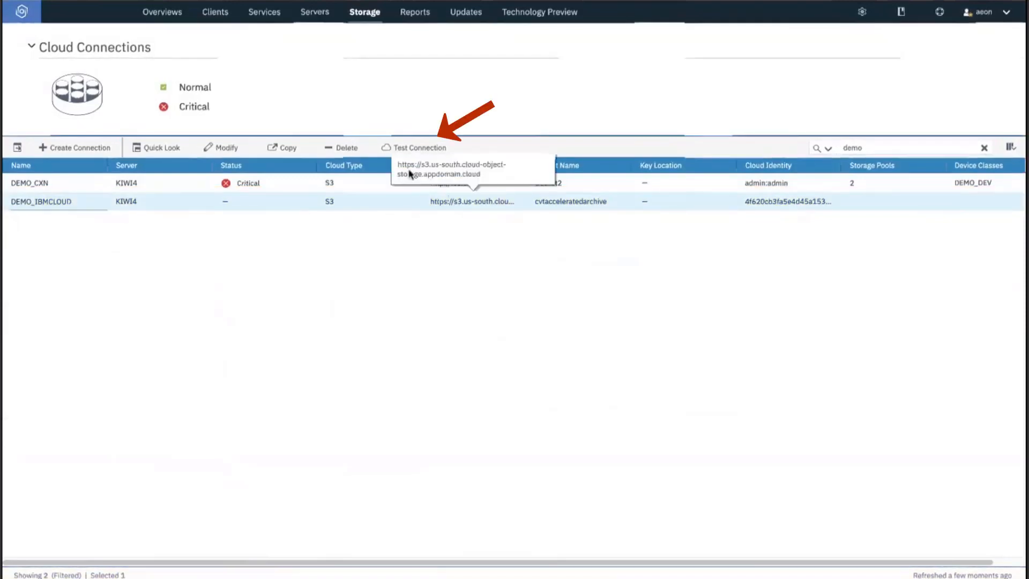
{"action": "left_click", "coordinate": [443, 149]}
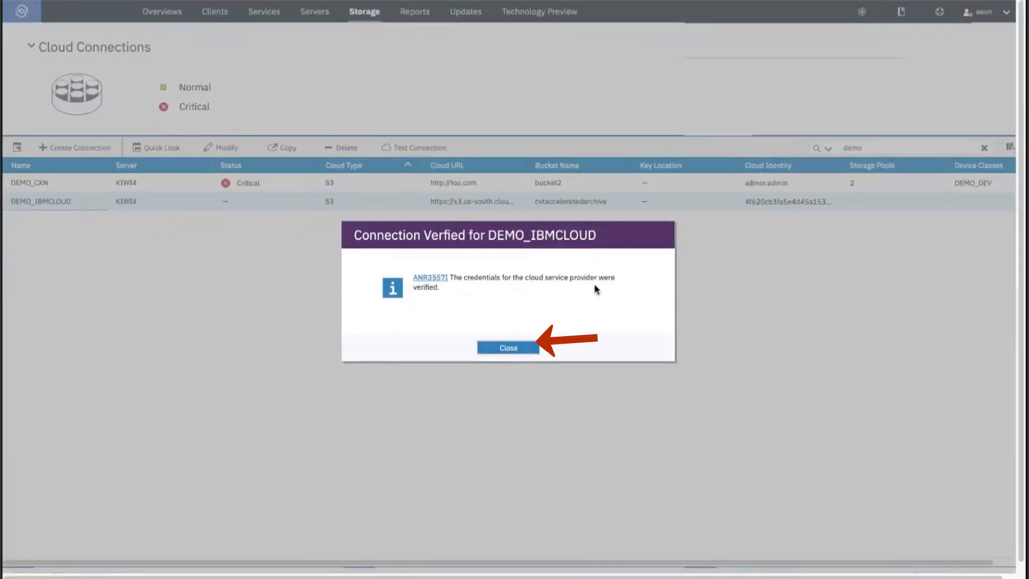
{"action": "left_click", "coordinate": [506, 349]}
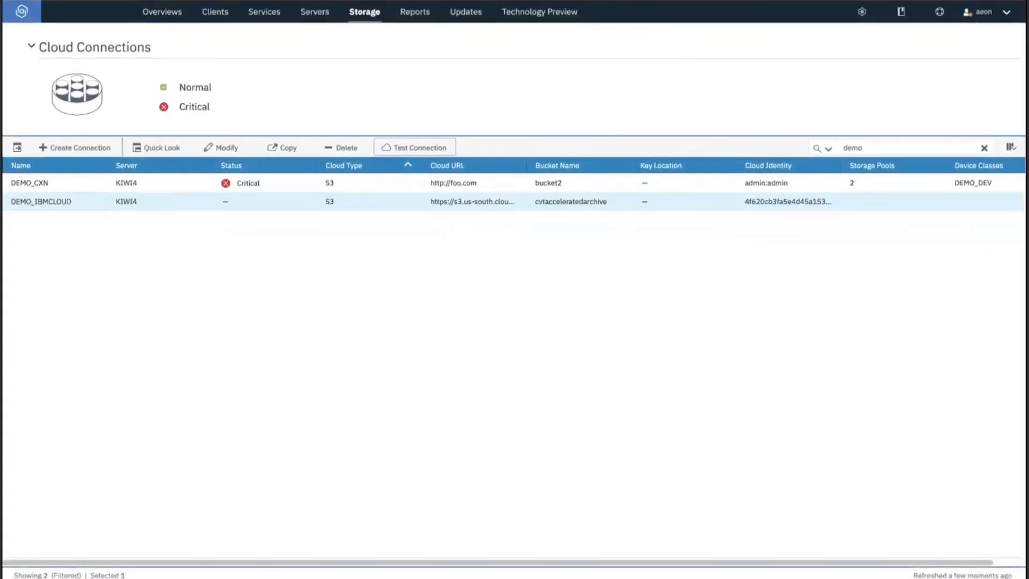
{"action": "left_click", "coordinate": [861, 12]}
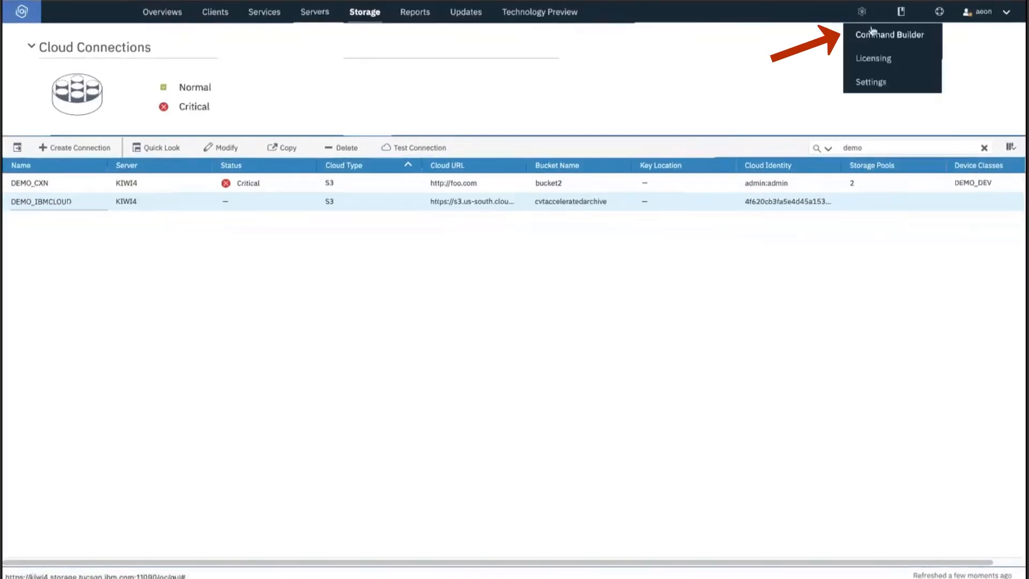
Define device class demo_ibmcloud_devc with devtype=cloud, connection=demo_ibmcloud and cloudstorageclass=ACCARchive.
{"action": "left_click", "coordinate": [883, 40]}
{"action": "left_click", "coordinate": [432, 450]}
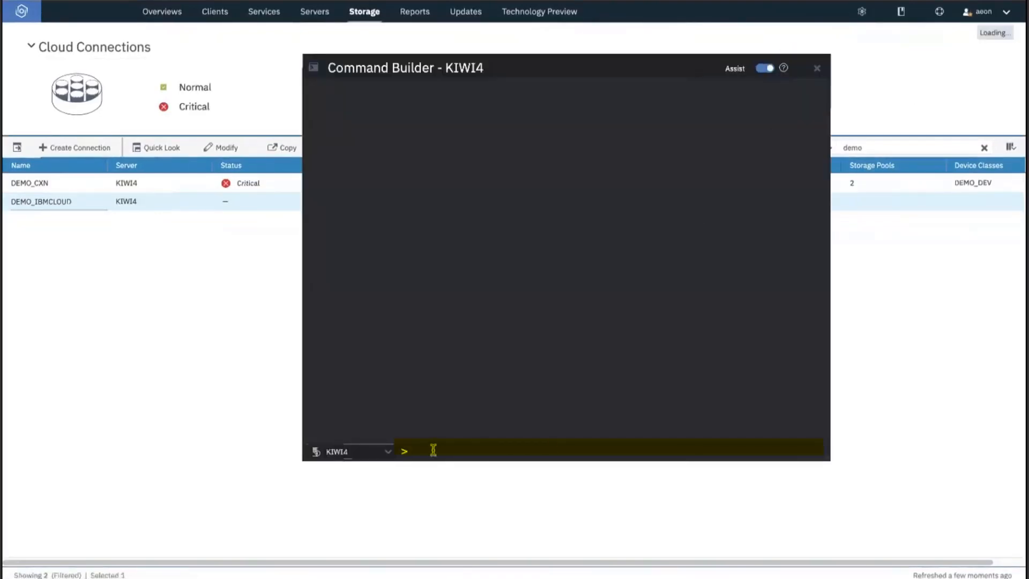
{"action": "type", "text": "define devclass "}
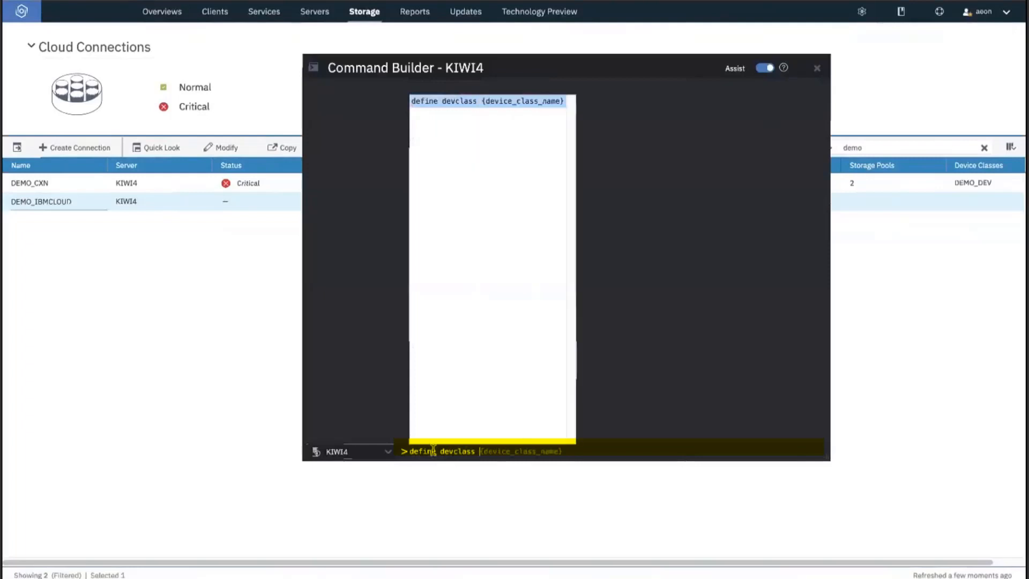
{"action": "type", "text": "demo_"}
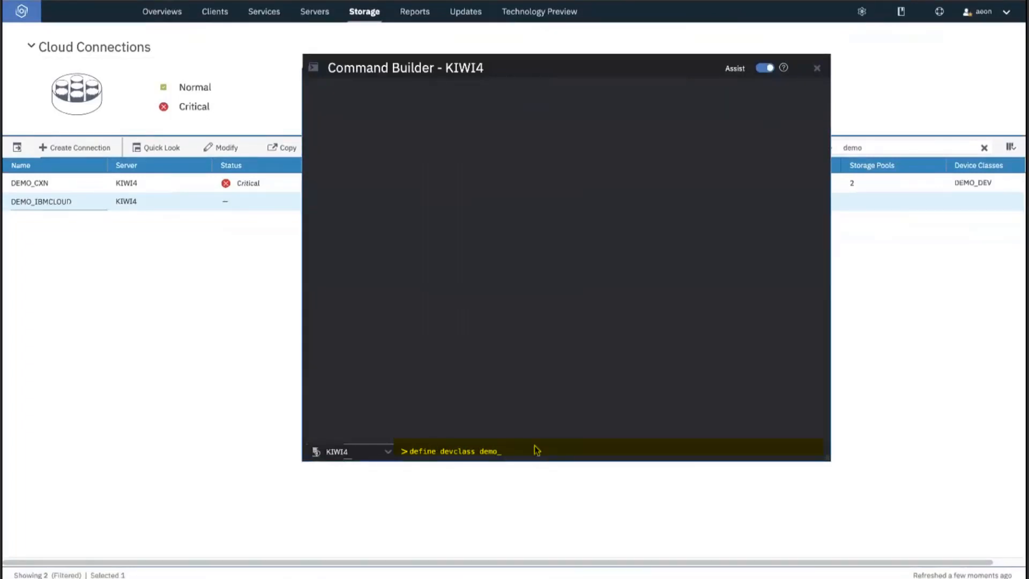
{"action": "type", "text": "ibmcloud_"}
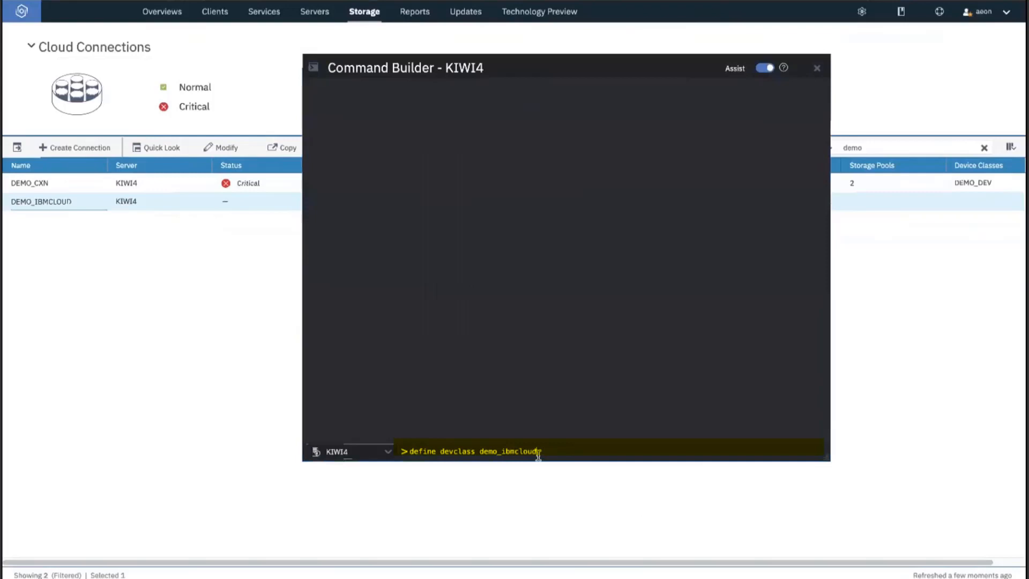
{"action": "type", "text": "devc"}
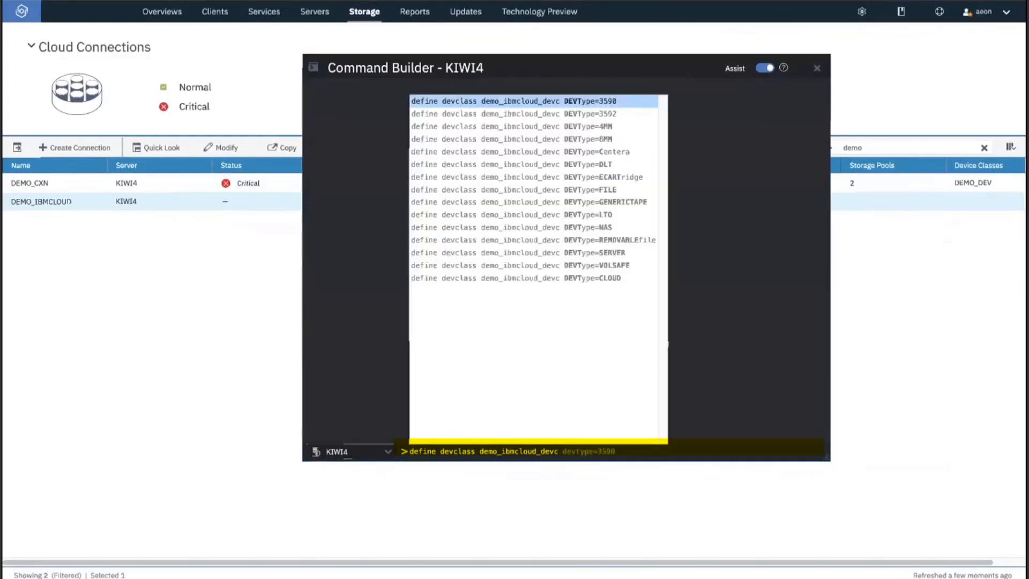
{"action": "left_click", "coordinate": [564, 284]}
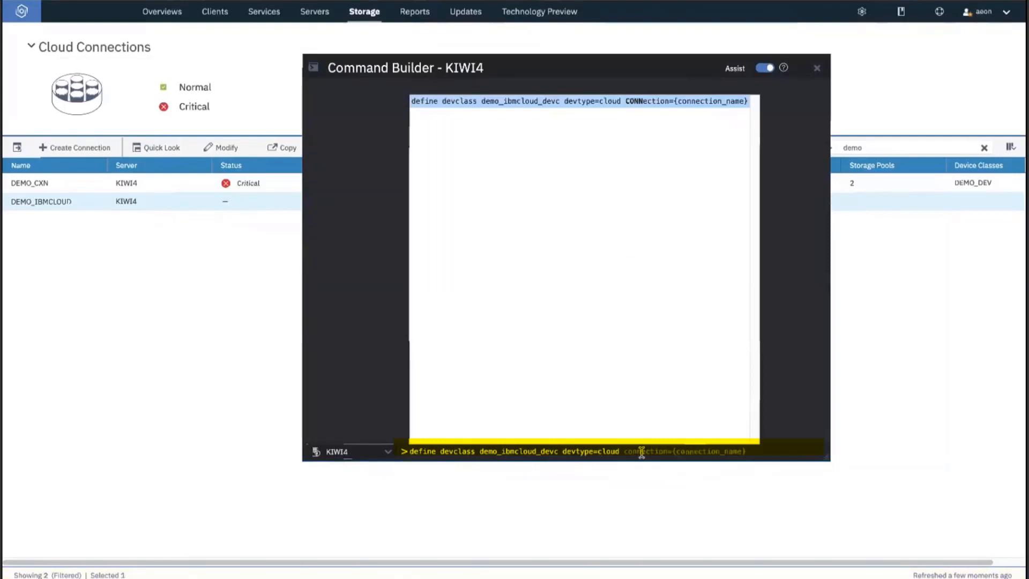
{"action": "type", "text": "connection"}
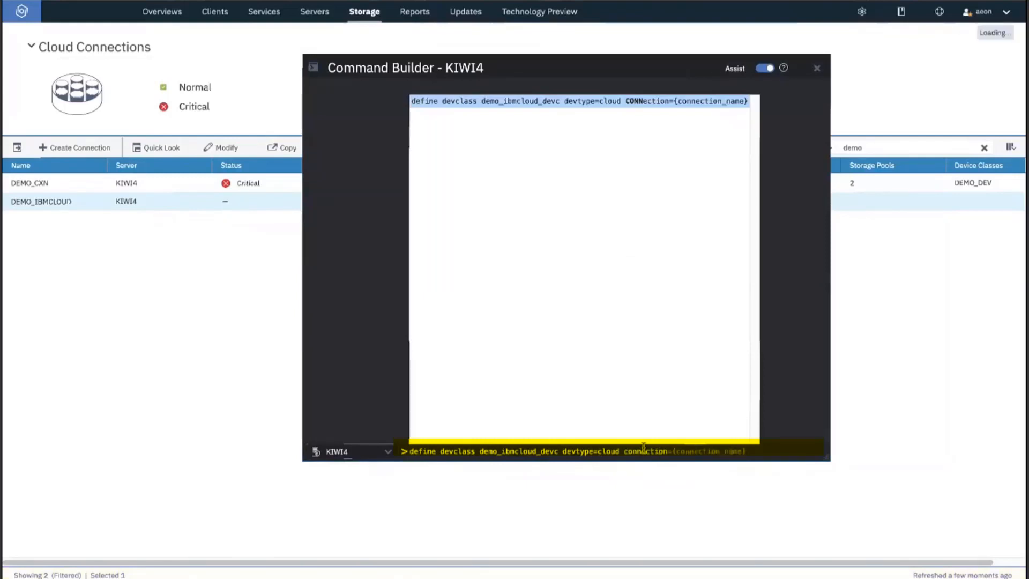
{"action": "type", "text": "="}
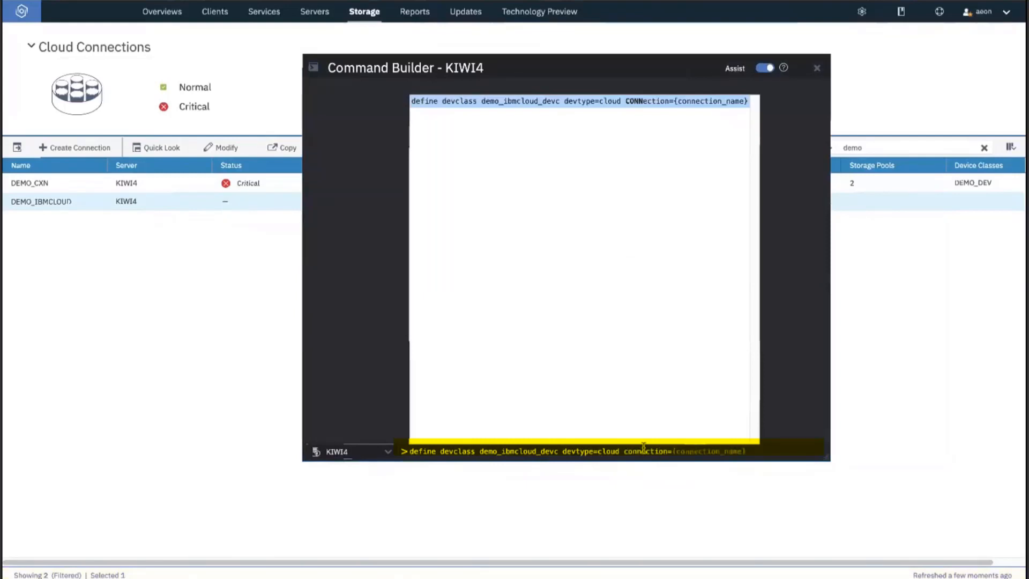
{"action": "type", "text": "demo"}
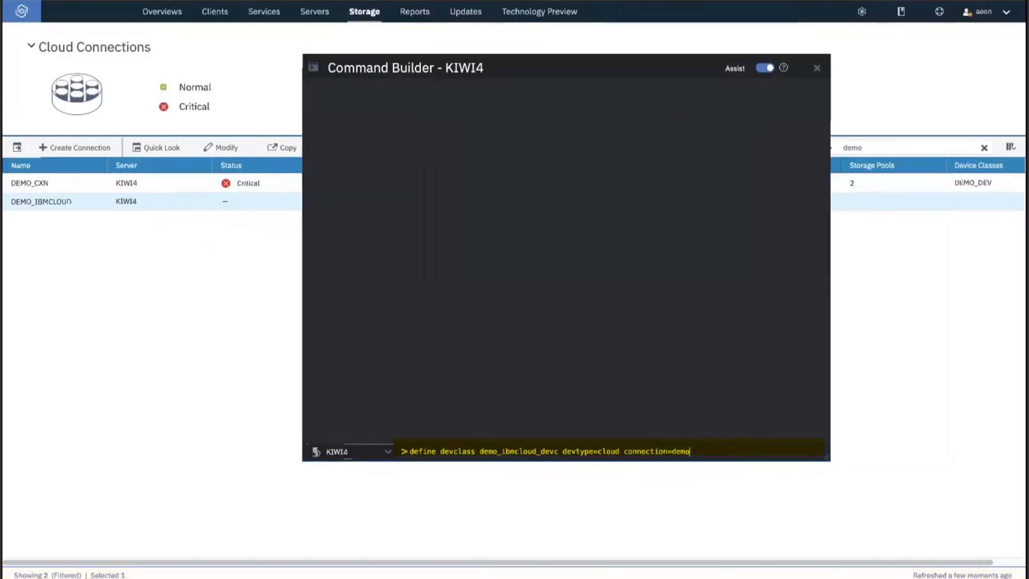
{"action": "type", "text": "_ibmcloud"}
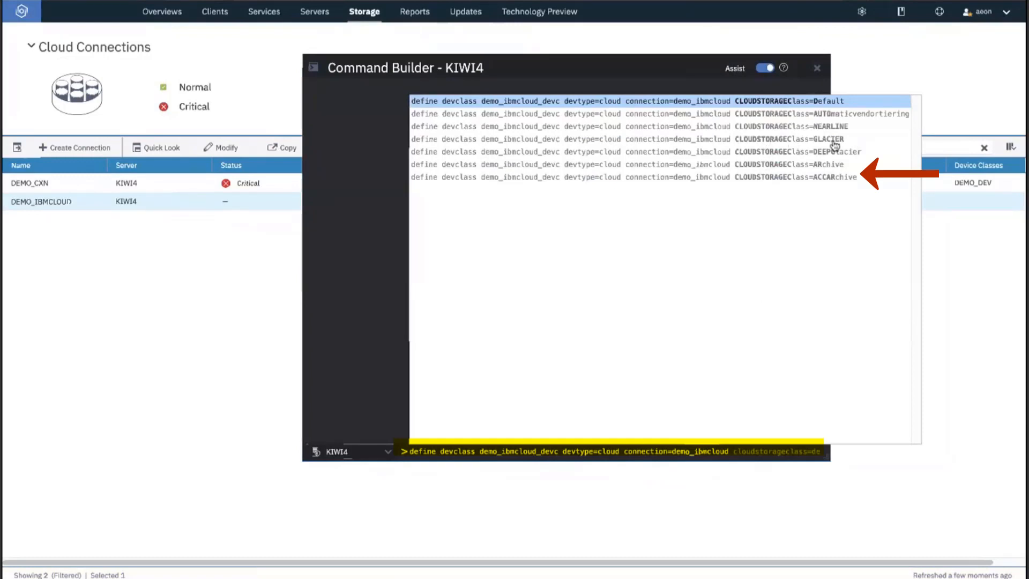
{"action": "left_click", "coordinate": [822, 177]}
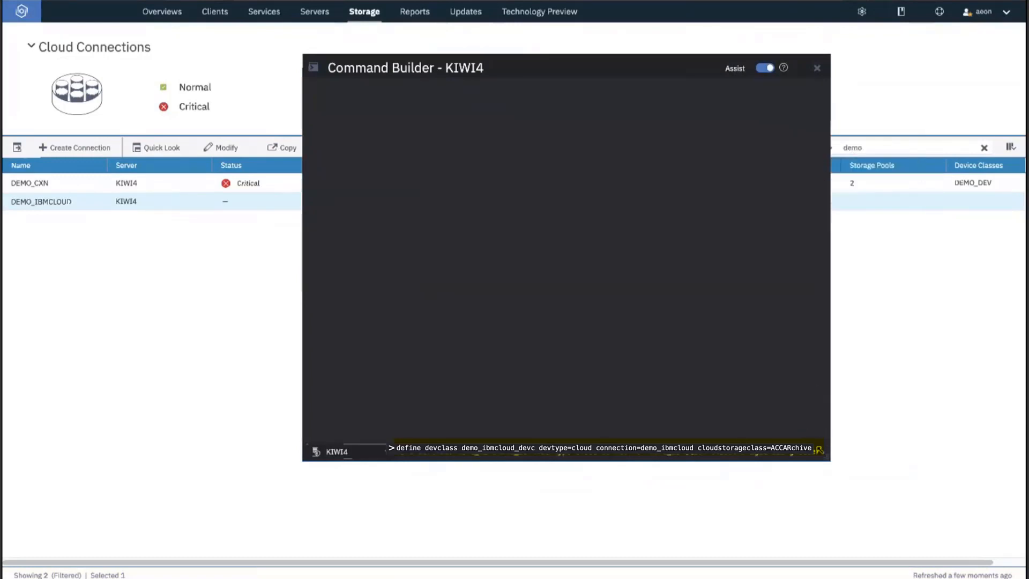
{"action": "key", "text": "Return"}
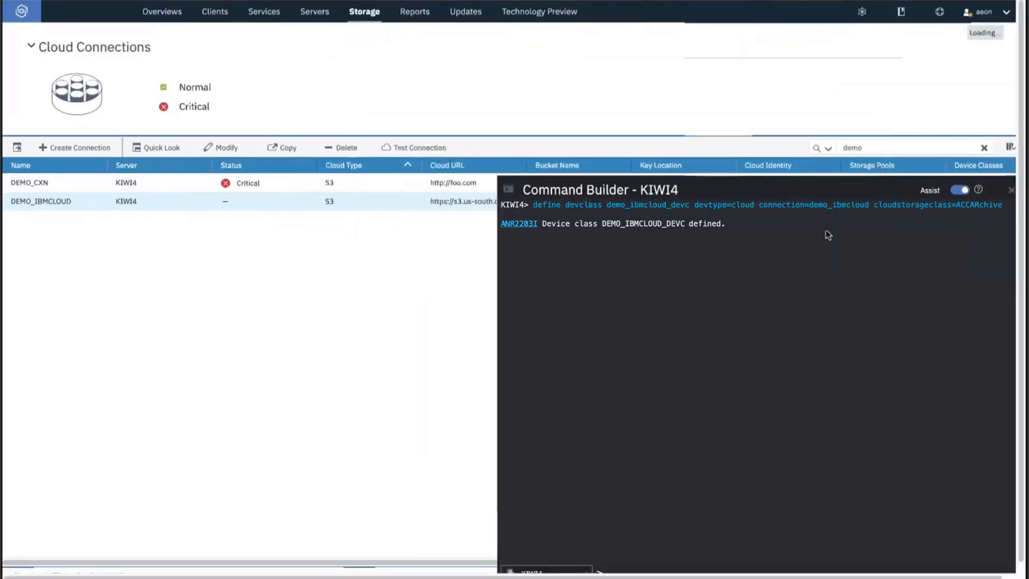
Confirm DEMO_IBMCLOUD_DEVC shows Normal status among the Cloud device classes.
{"action": "left_click", "coordinate": [364, 12]}
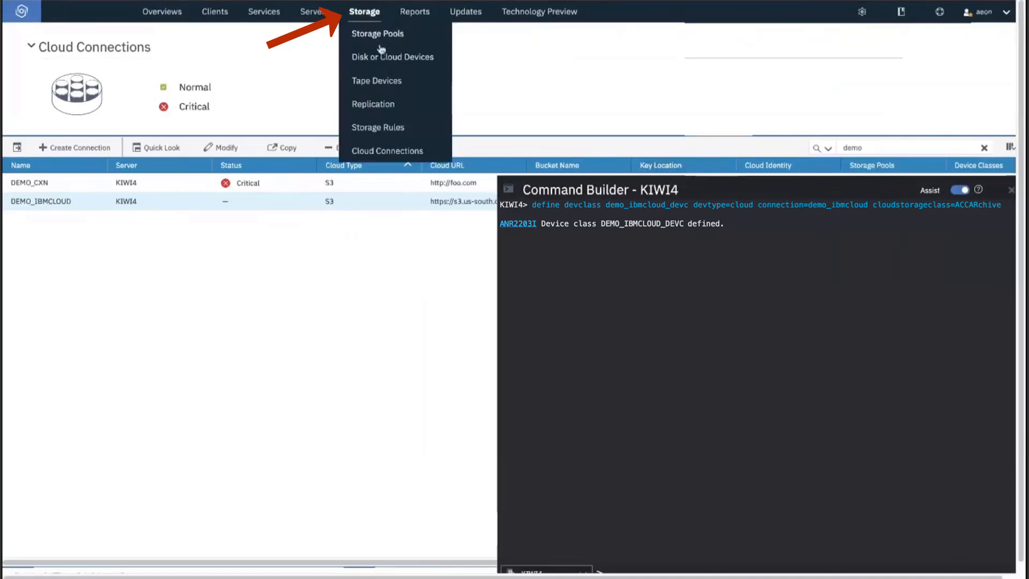
{"action": "left_click", "coordinate": [389, 63]}
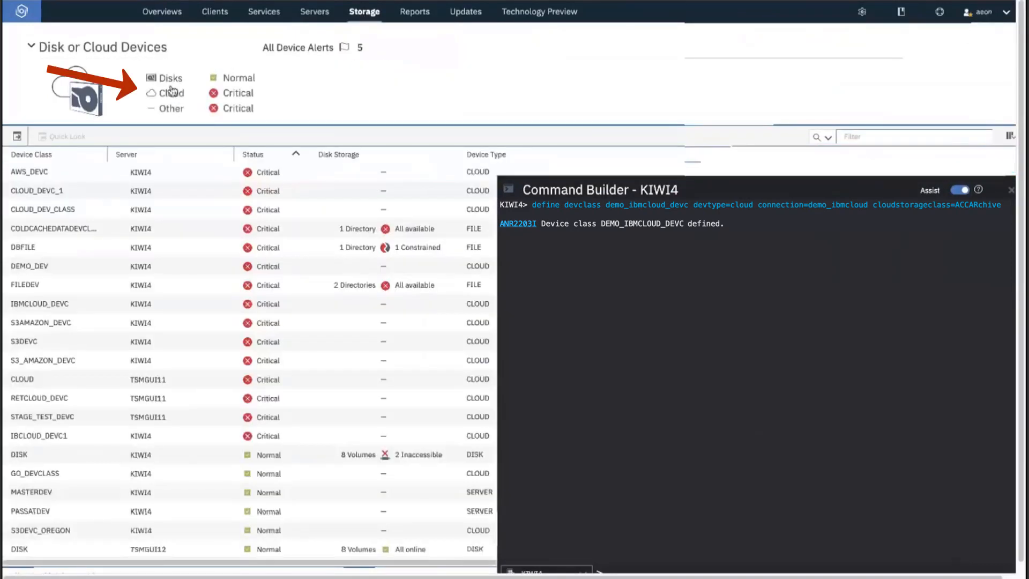
{"action": "left_click", "coordinate": [160, 97]}
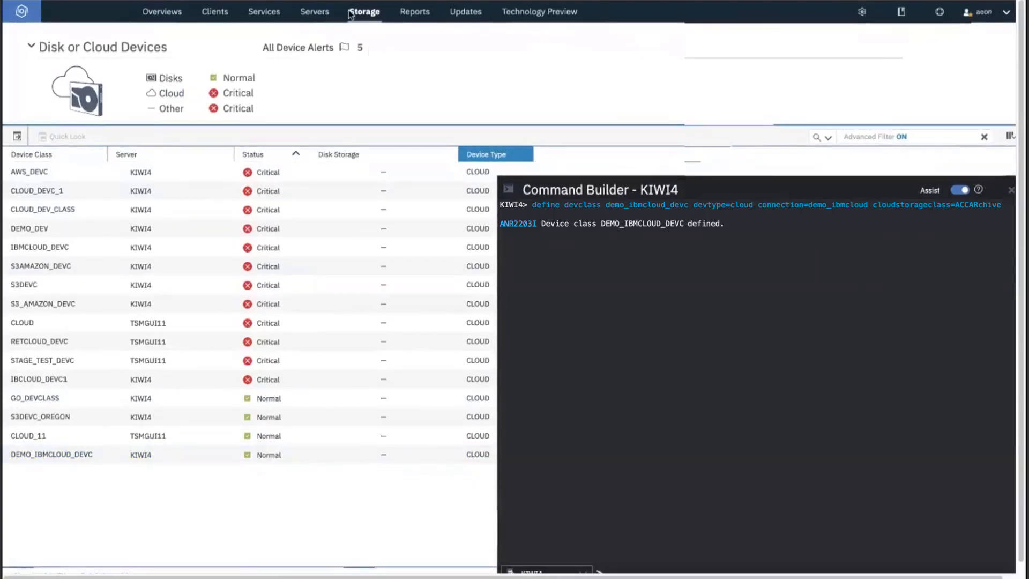
{"action": "mouse_move", "coordinate": [367, 17]}
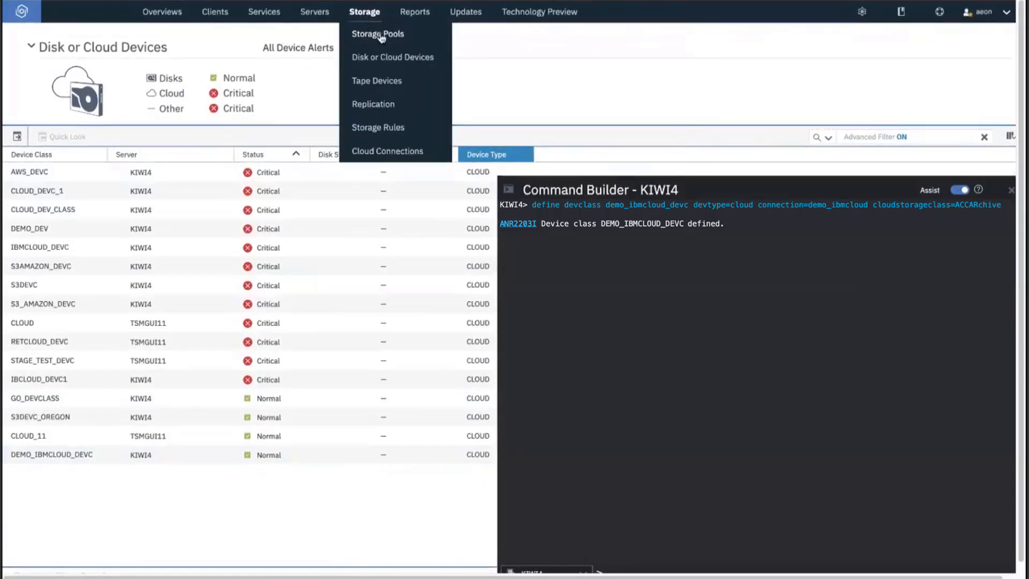
{"action": "left_click", "coordinate": [378, 34]}
Start a retention storage pool named demo_ibmcloudpool with a daily storage rule start time.
{"action": "left_click", "coordinate": [81, 138]}
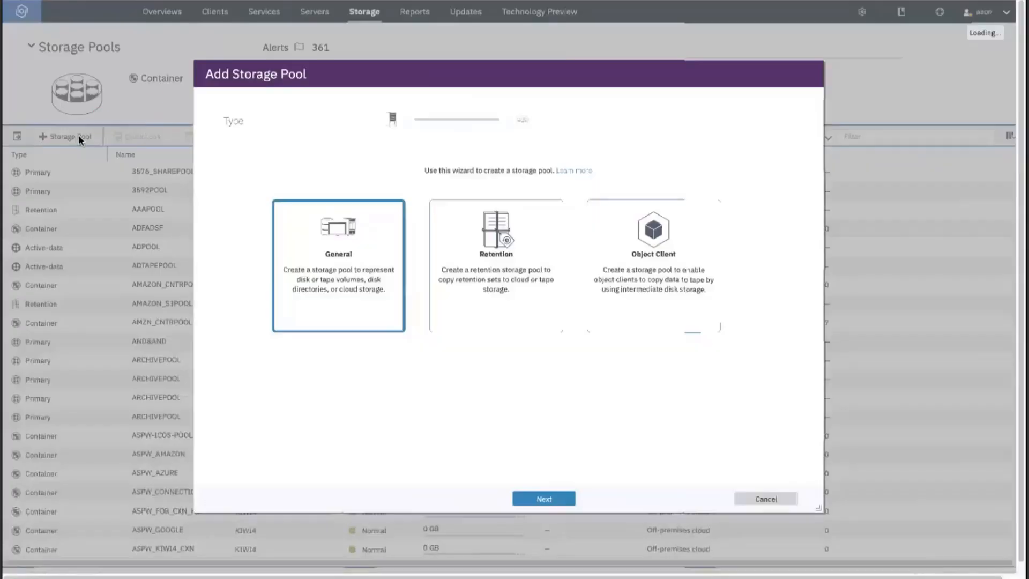
{"action": "left_click", "coordinate": [513, 257]}
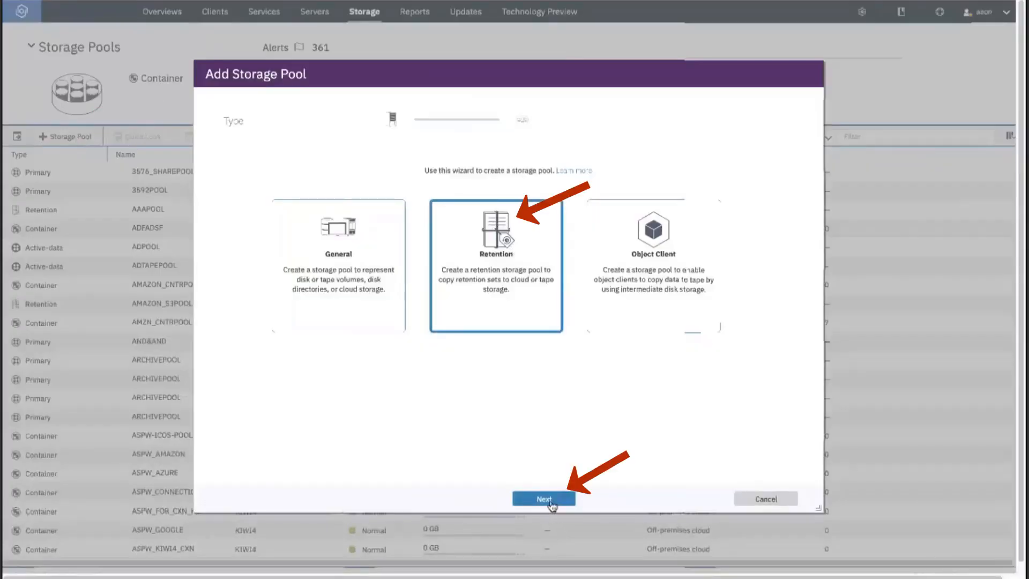
{"action": "left_click", "coordinate": [544, 499]}
{"action": "left_click", "coordinate": [481, 197]}
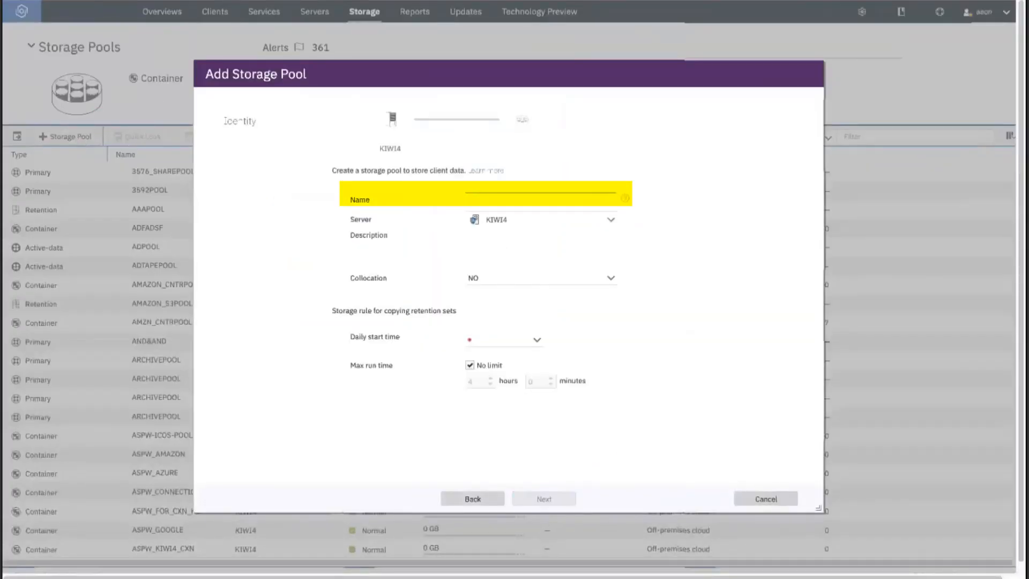
{"action": "type", "text": "demo_ibmcloudpool"}
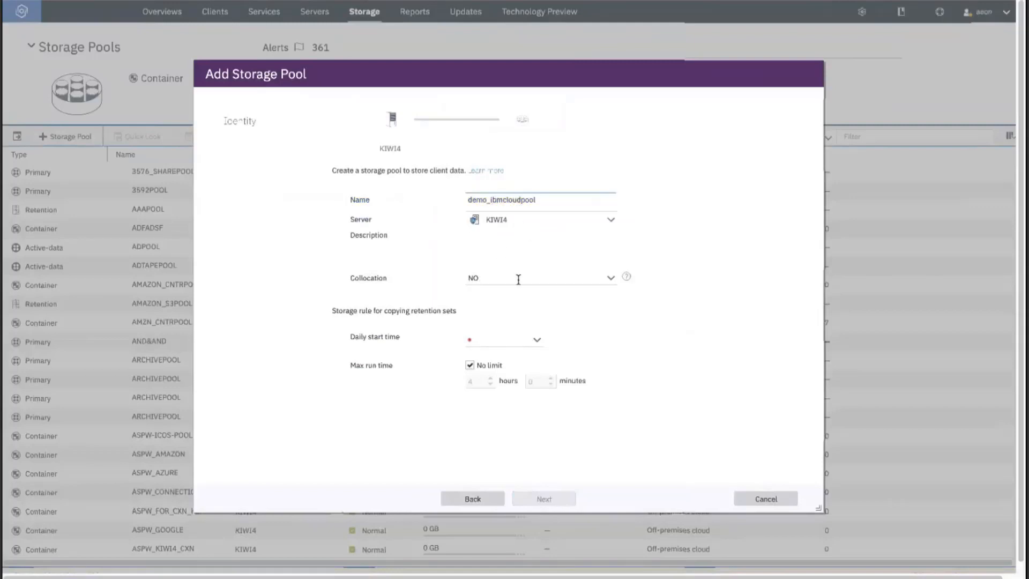
{"action": "left_click", "coordinate": [535, 340]}
{"action": "left_click", "coordinate": [516, 349]}
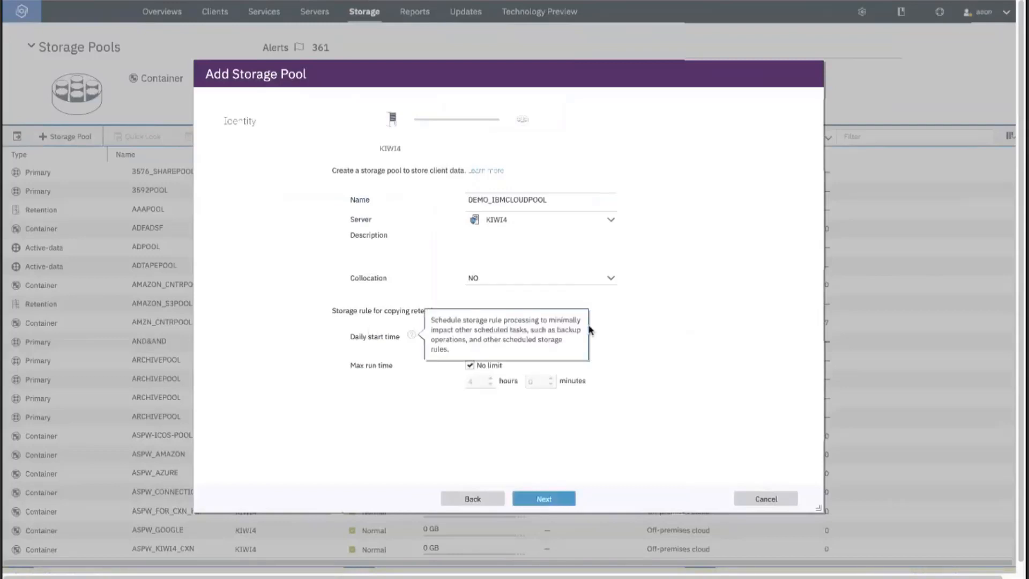
{"action": "left_click", "coordinate": [551, 499]}
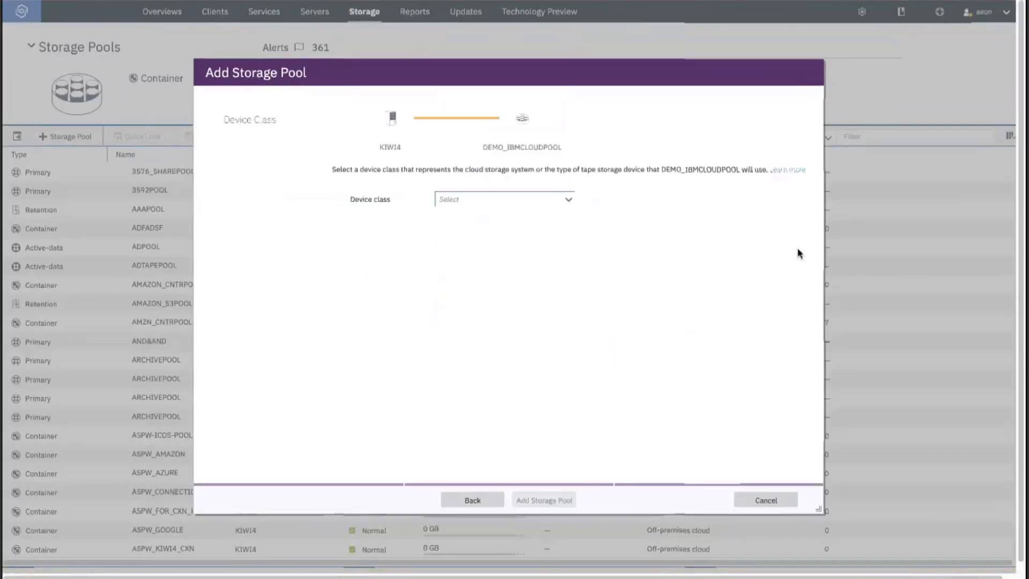
Assign device class DEMO_IBMCLOUD_DEVC, enable encryption, and create the pool.
{"action": "left_click", "coordinate": [510, 204]}
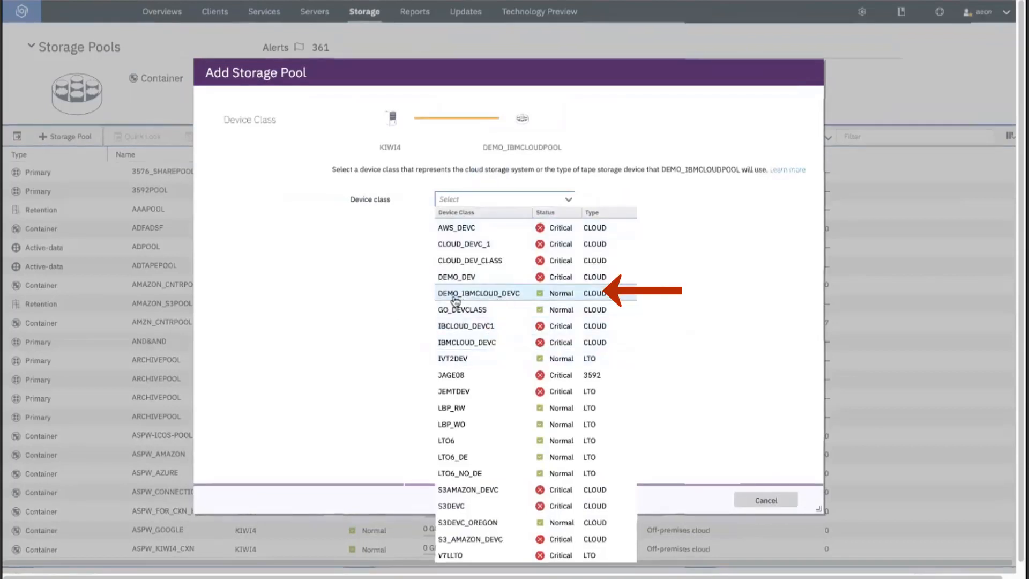
{"action": "left_click", "coordinate": [499, 296]}
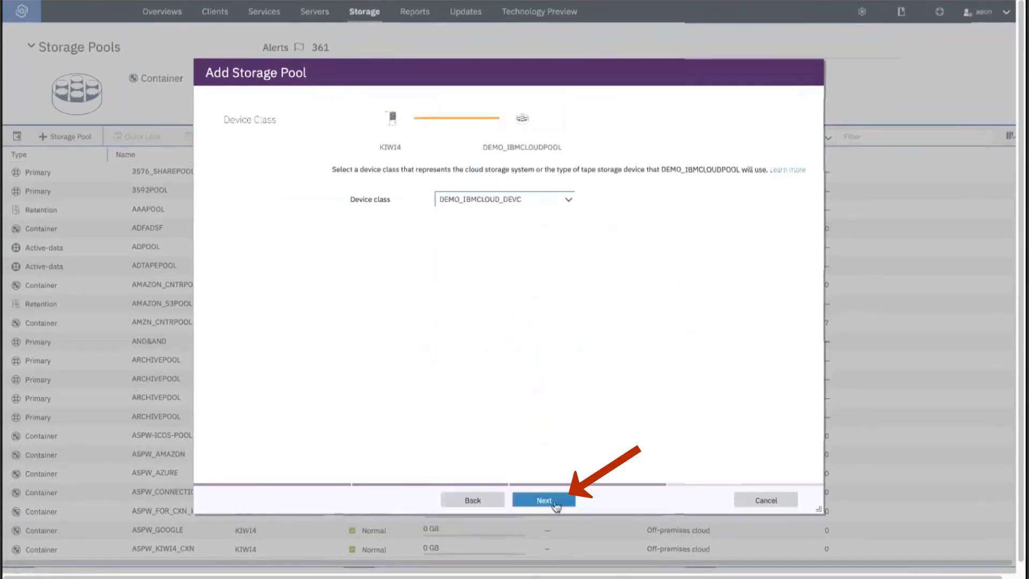
{"action": "left_click", "coordinate": [545, 500]}
{"action": "left_click", "coordinate": [415, 199]}
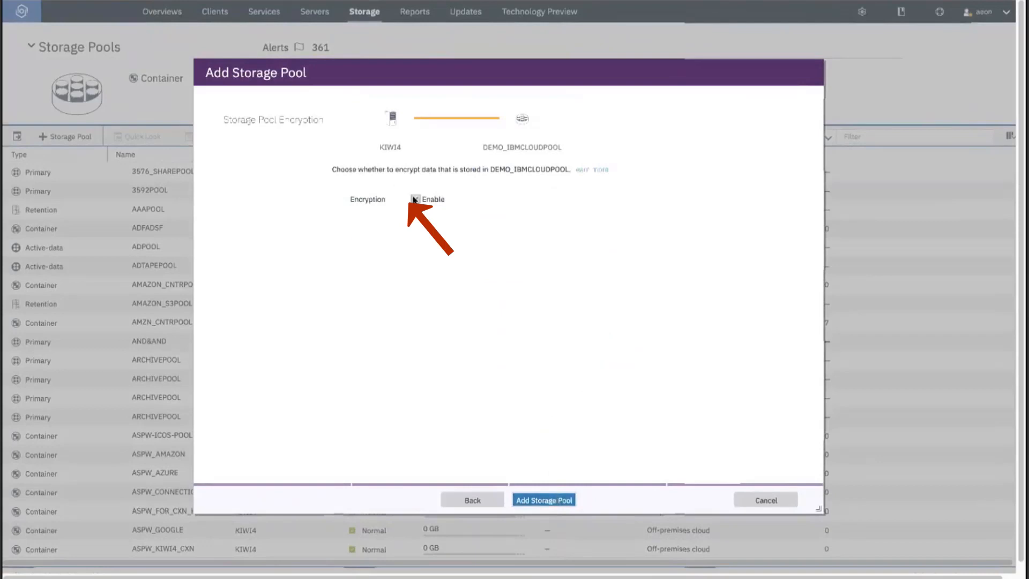
{"action": "left_click", "coordinate": [557, 506]}
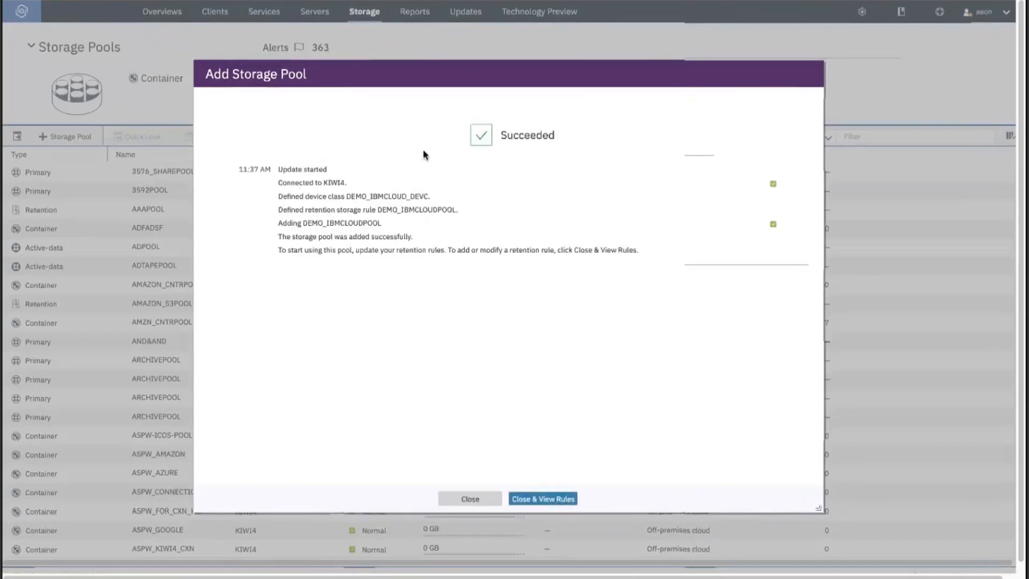
{"action": "left_click", "coordinate": [489, 499]}
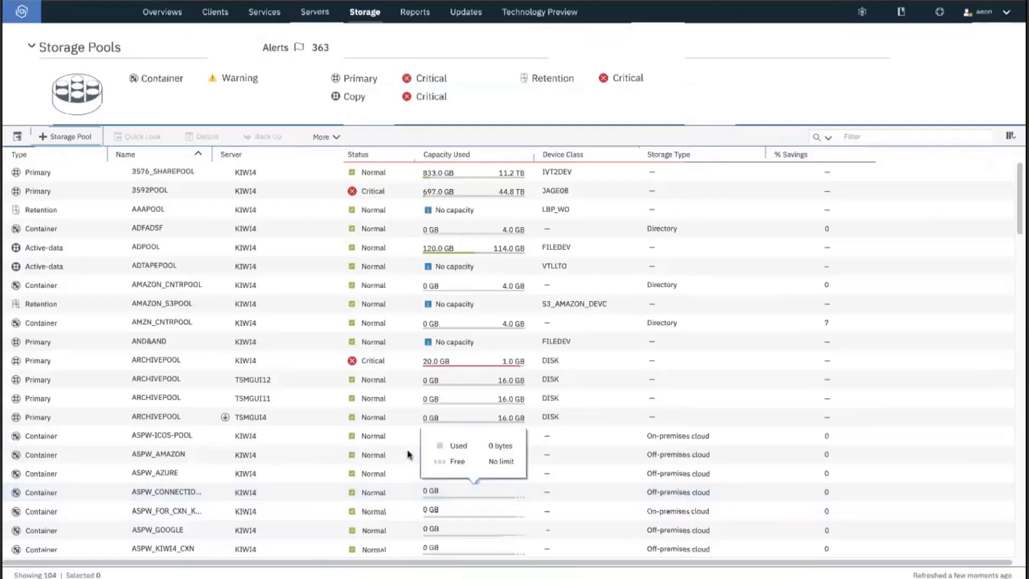
Filter the storage pools by 'demo' and select DEMO_IBMCLOUDPOOL.
{"action": "left_click", "coordinate": [878, 136]}
{"action": "type", "text": "demo"}
{"action": "key", "text": "Return"}
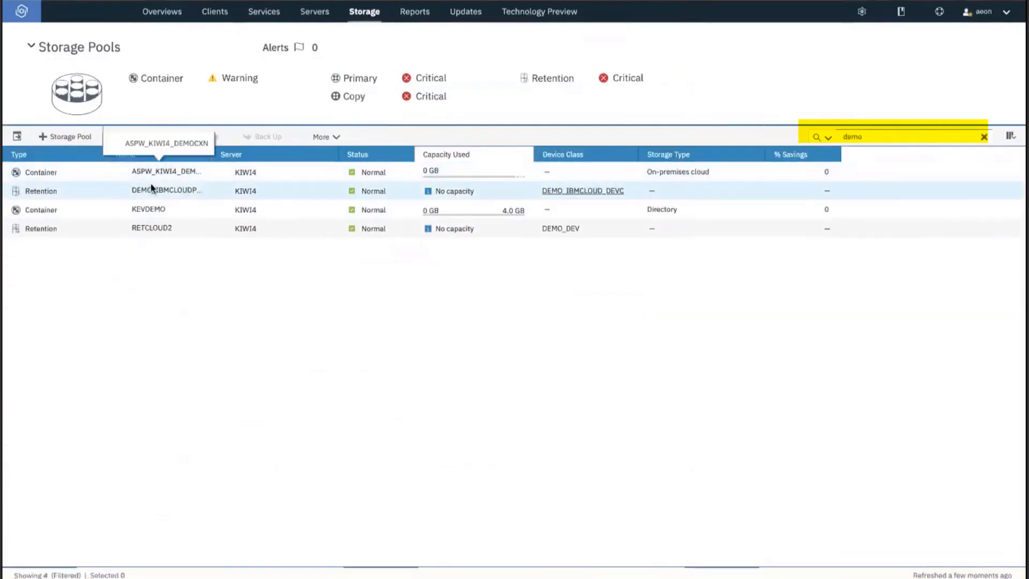
{"action": "left_click", "coordinate": [230, 195]}
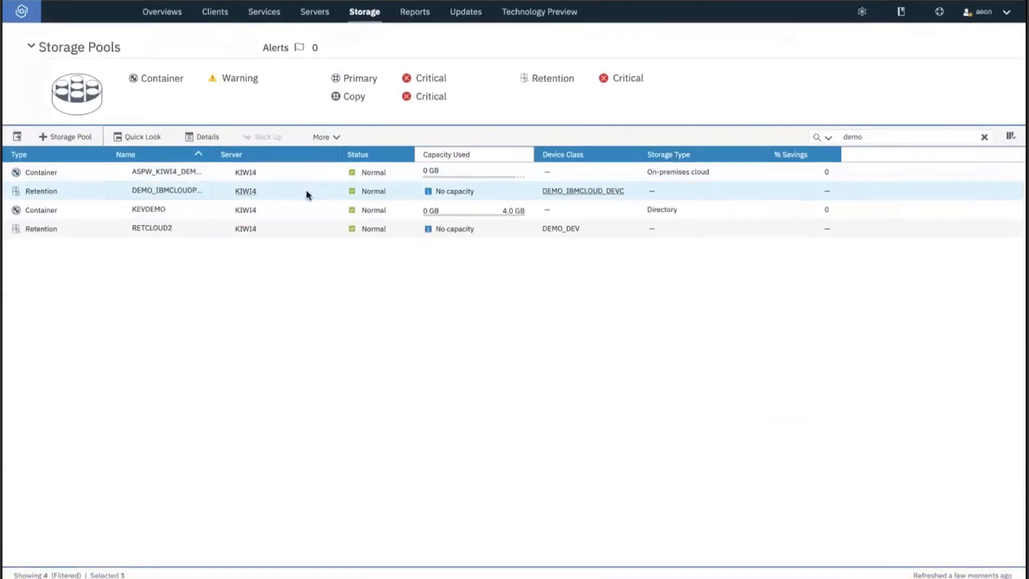
Start a new storage pool named demo_ibmcloud_cntrpool using directory-based container storage.
{"action": "left_click", "coordinate": [66, 137]}
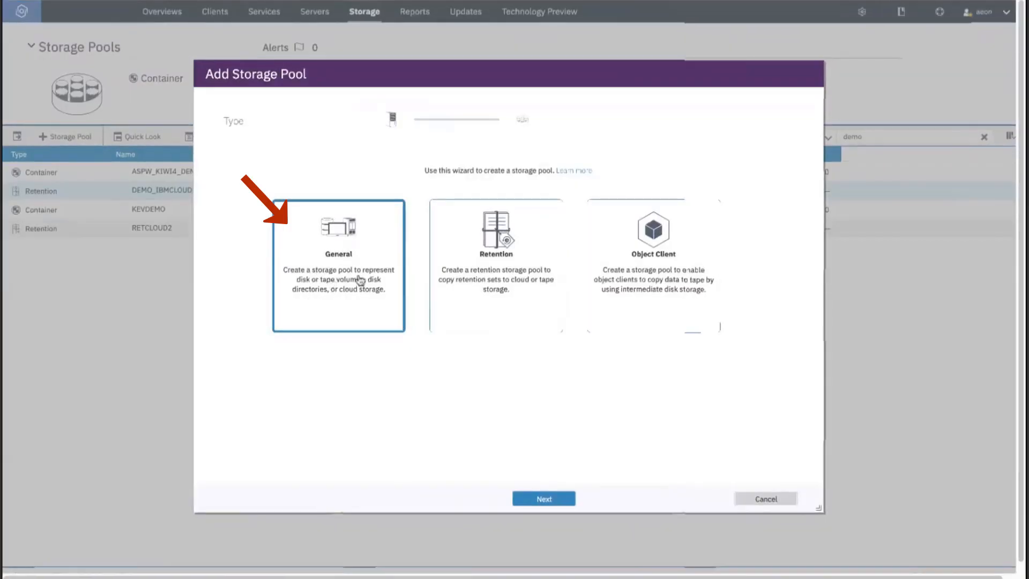
{"action": "left_click", "coordinate": [547, 498]}
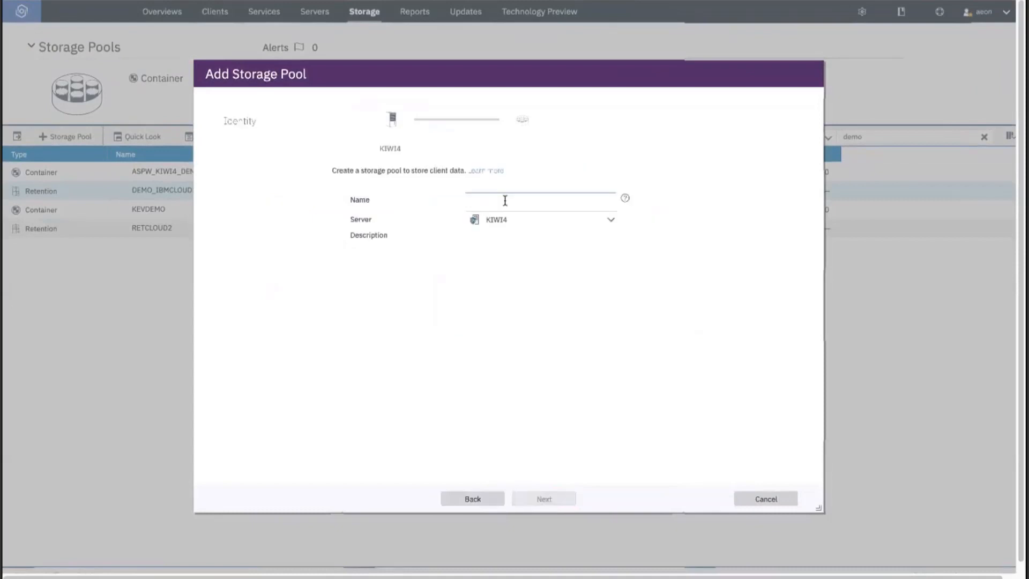
{"action": "left_click", "coordinate": [498, 200]}
{"action": "type", "text": "demo_ibmcloud_cn"}
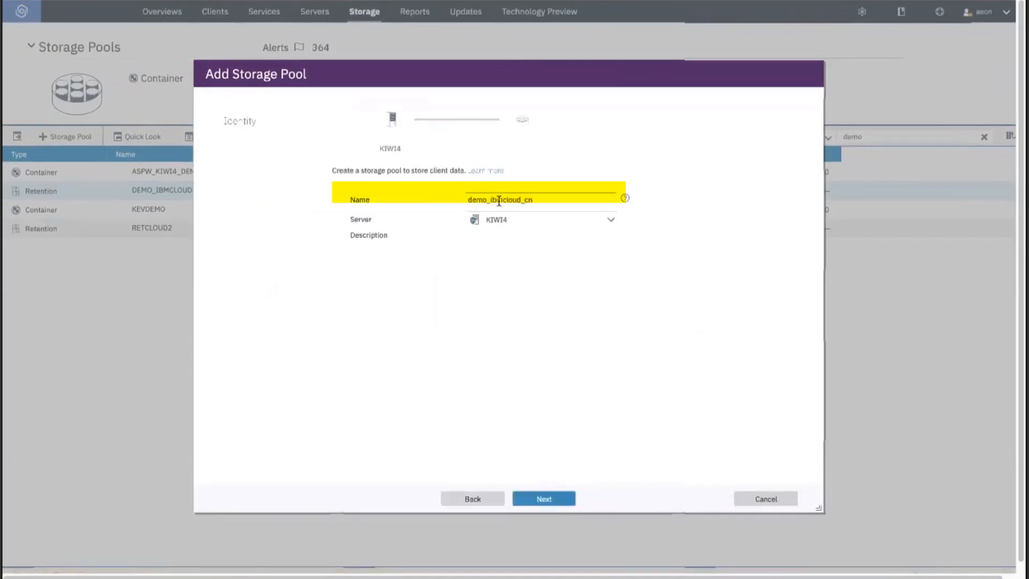
{"action": "type", "text": "trpool"}
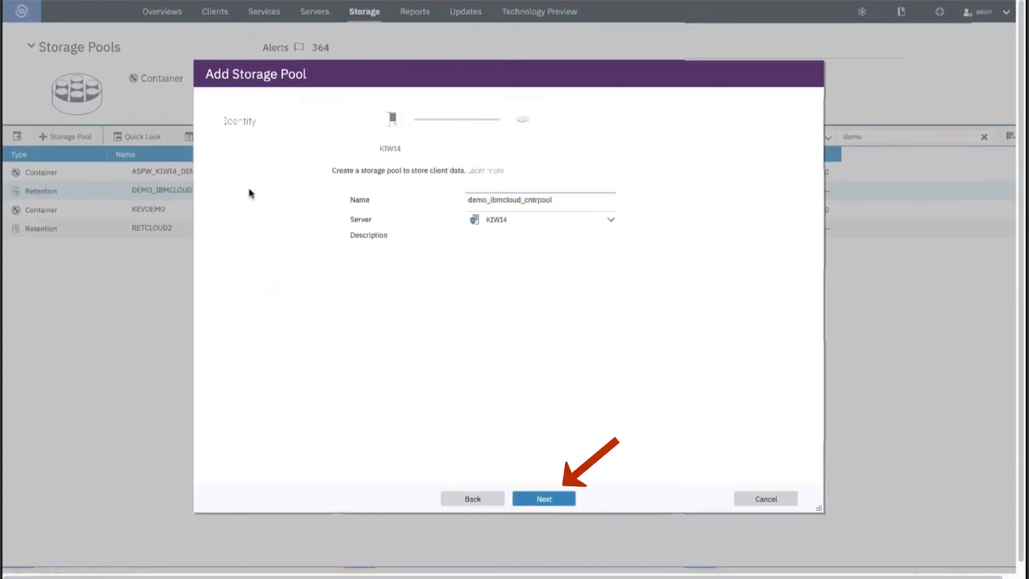
{"action": "left_click", "coordinate": [552, 498]}
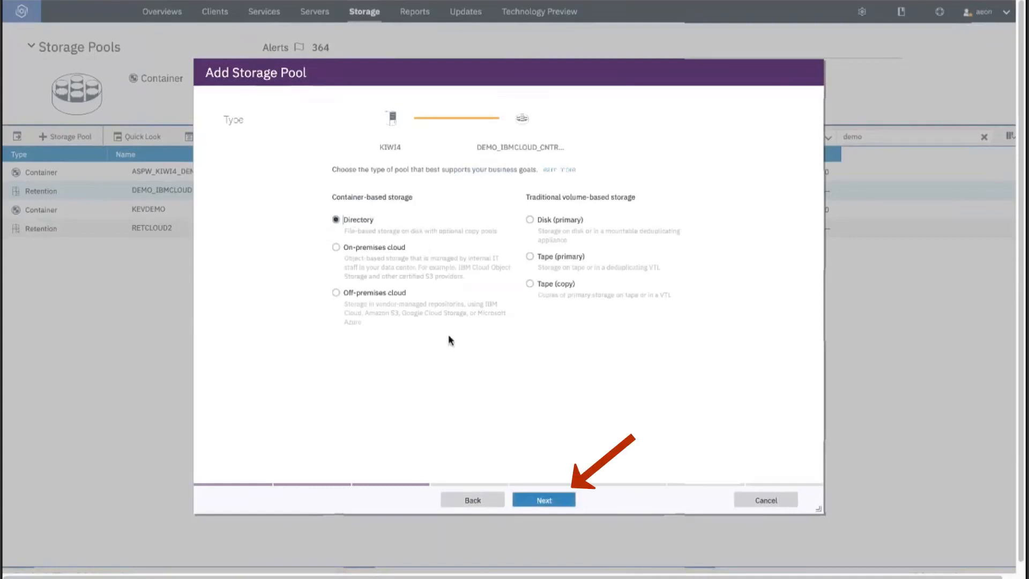
{"action": "left_click", "coordinate": [550, 498]}
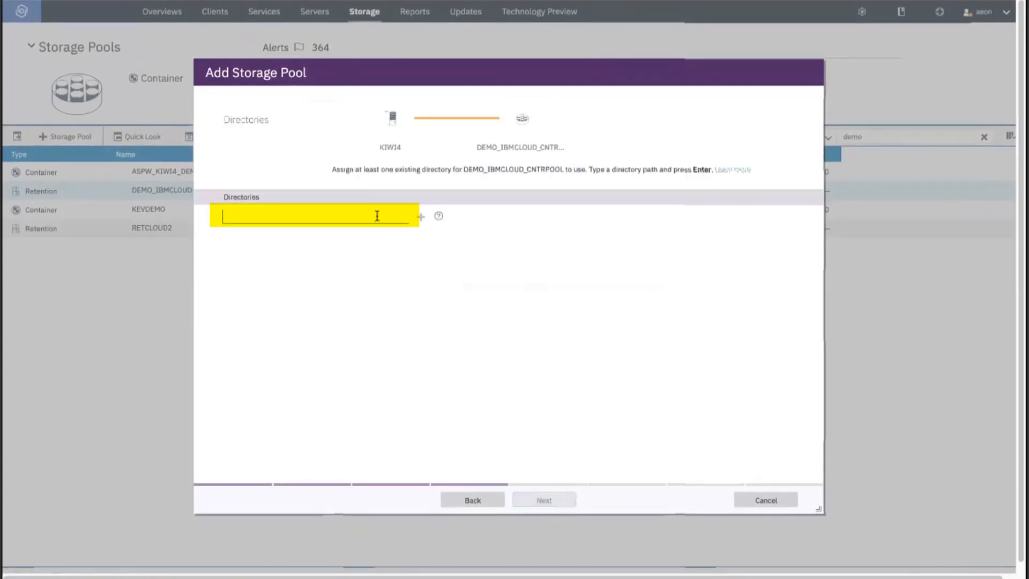
Add /code/dir2/ as the pool's storage directory.
{"action": "type", "text": "/code/dir2"}
{"action": "left_click_drag", "start_coordinate": [263, 219], "coordinate": [216, 217]}
{"action": "left_click", "coordinate": [284, 217]}
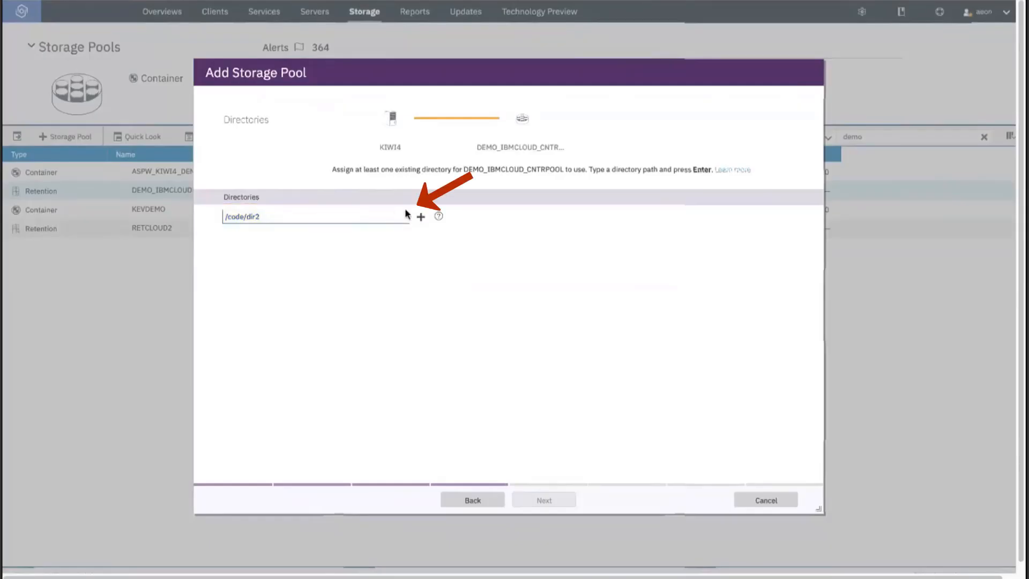
{"action": "left_click", "coordinate": [421, 218]}
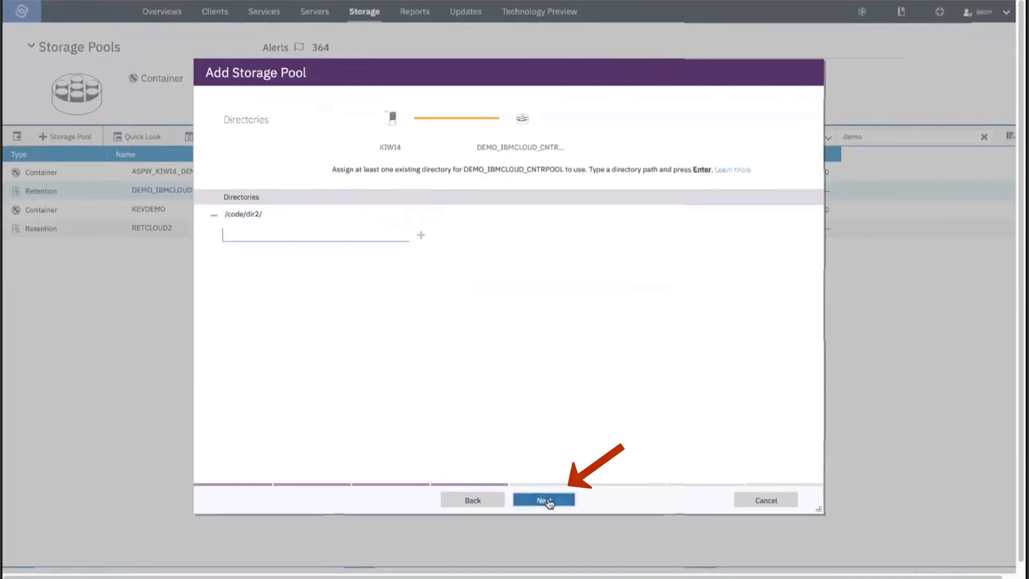
Skip the copy rule and overflow pool, and create the pool without encryption.
{"action": "left_click", "coordinate": [544, 499]}
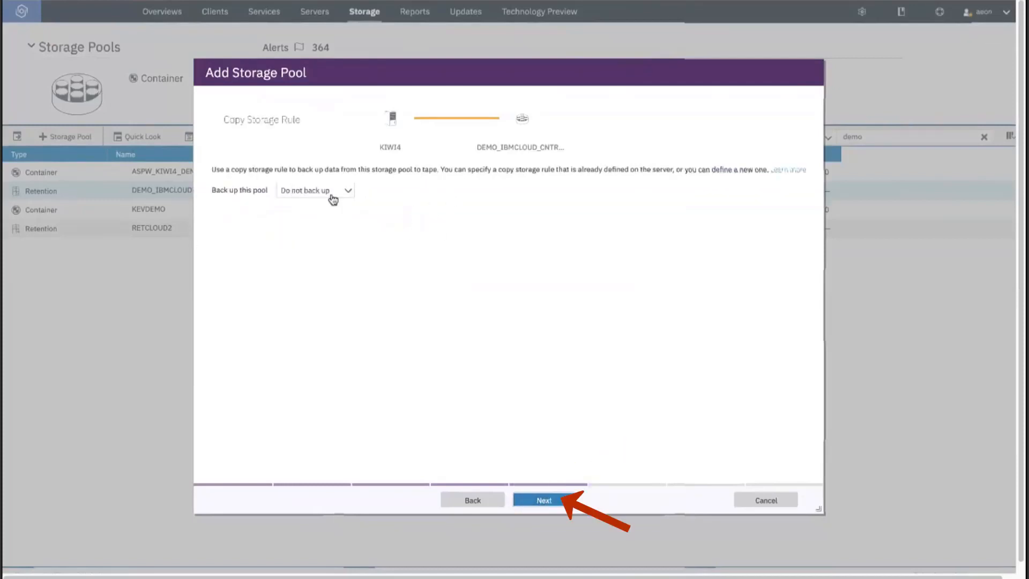
{"action": "left_click", "coordinate": [553, 505]}
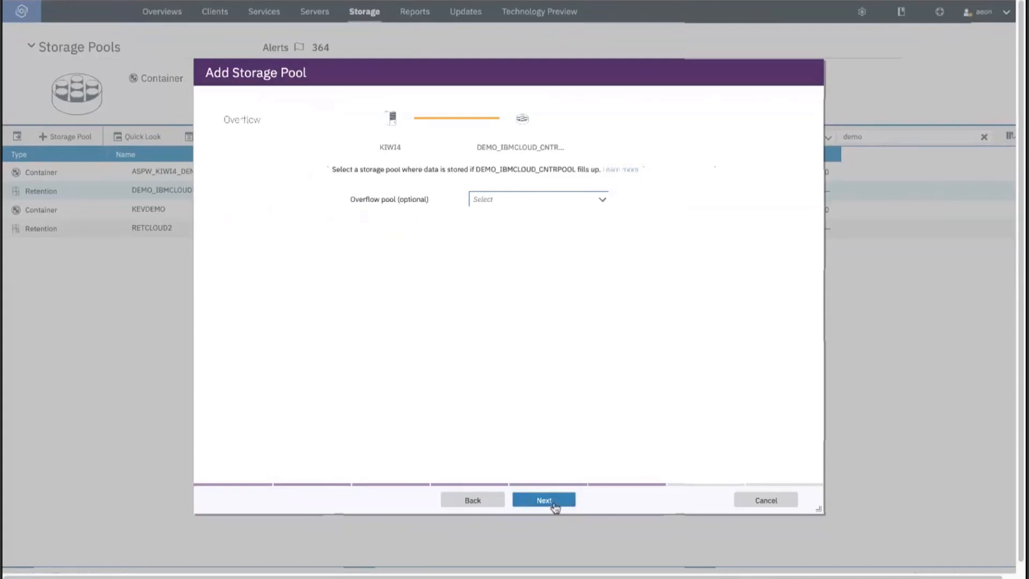
{"action": "left_click", "coordinate": [557, 504]}
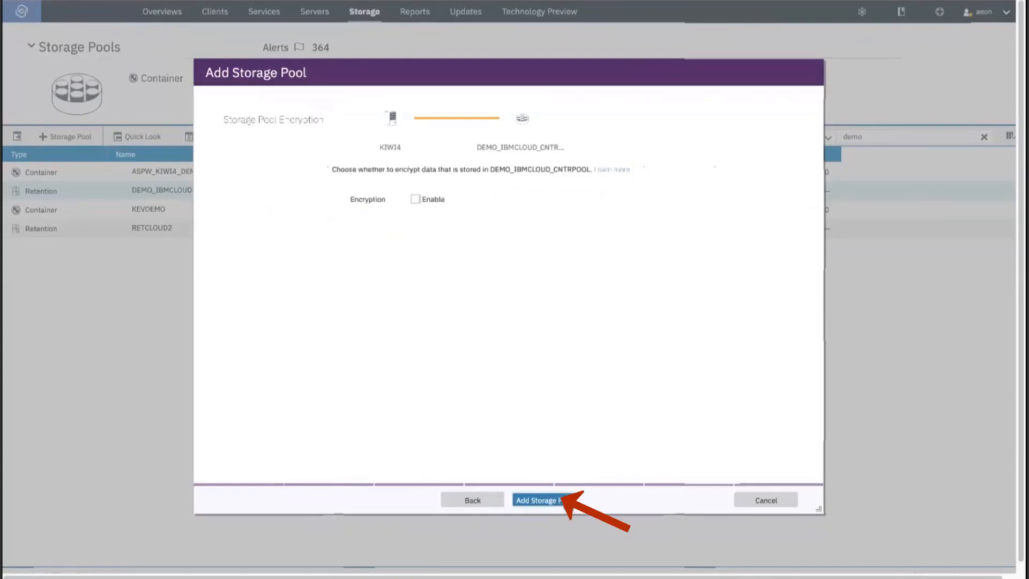
{"action": "left_click", "coordinate": [567, 502]}
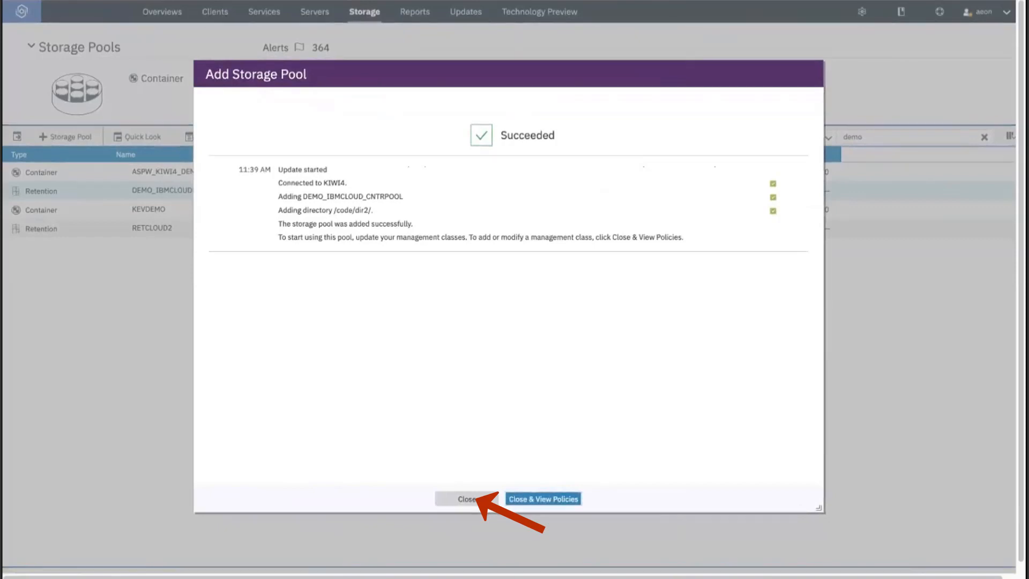
{"action": "left_click", "coordinate": [475, 499]}
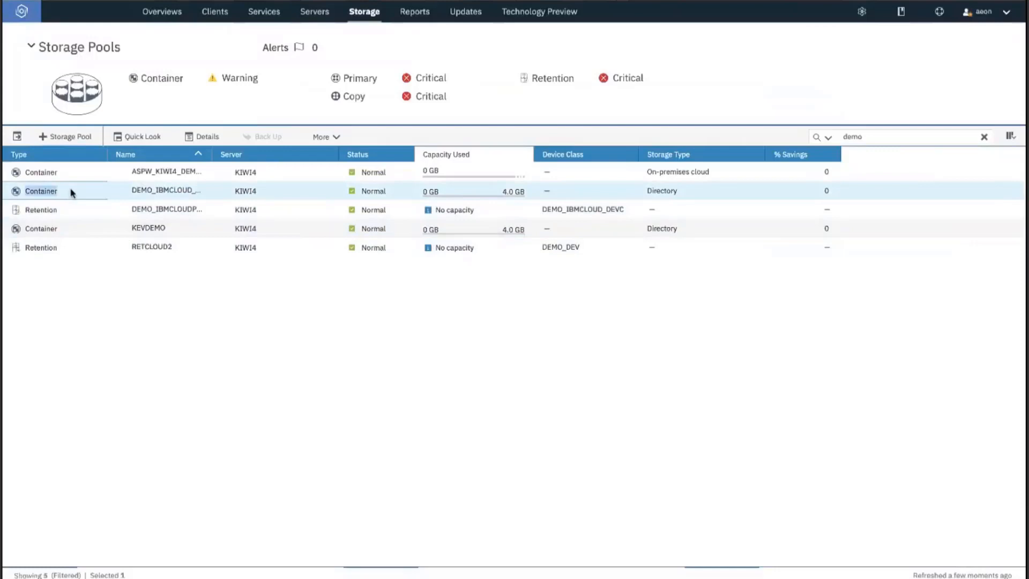
Set DEMO_IBMCLOUDPOOL's maximum scratch volumes to 6 in its properties and save.
{"action": "double_click", "coordinate": [69, 192]}
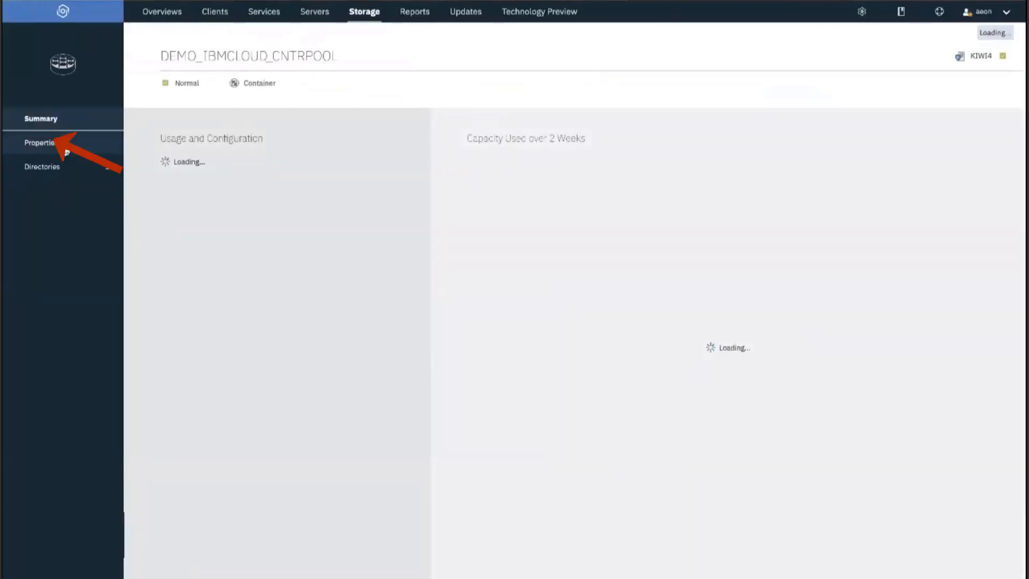
{"action": "left_click", "coordinate": [64, 149]}
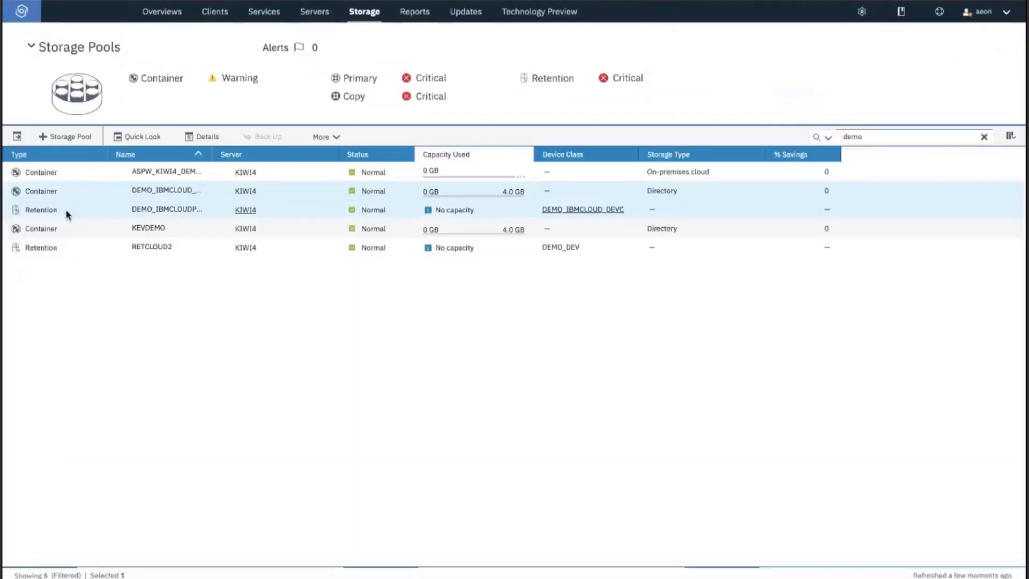
{"action": "left_click", "coordinate": [205, 208]}
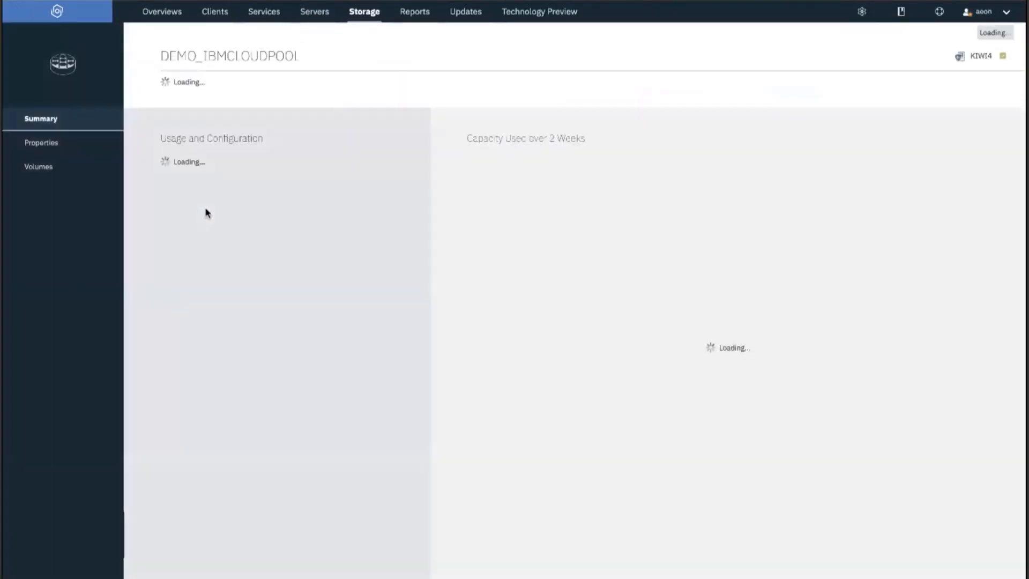
{"action": "left_click", "coordinate": [68, 154]}
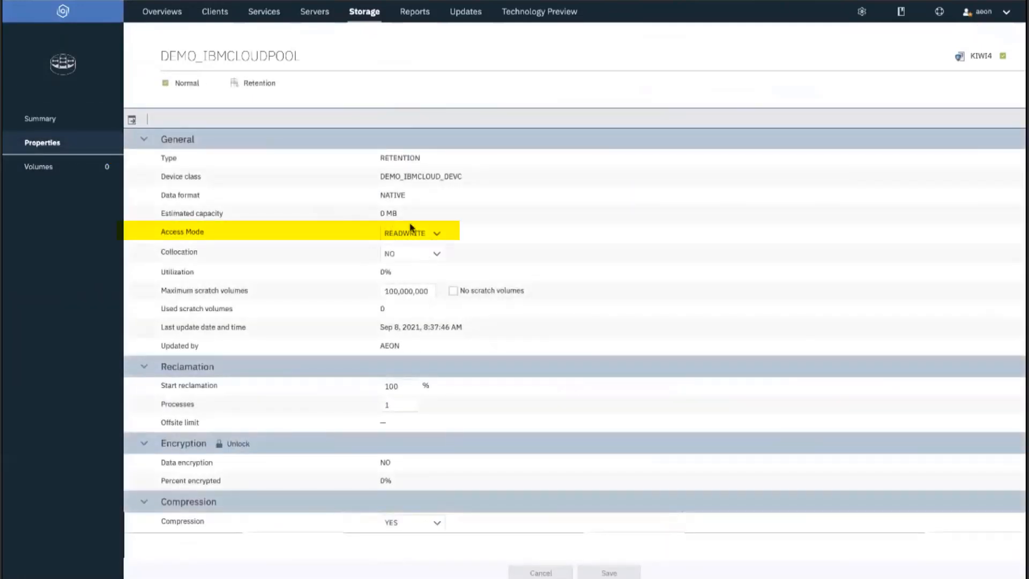
{"action": "left_click", "coordinate": [409, 291]}
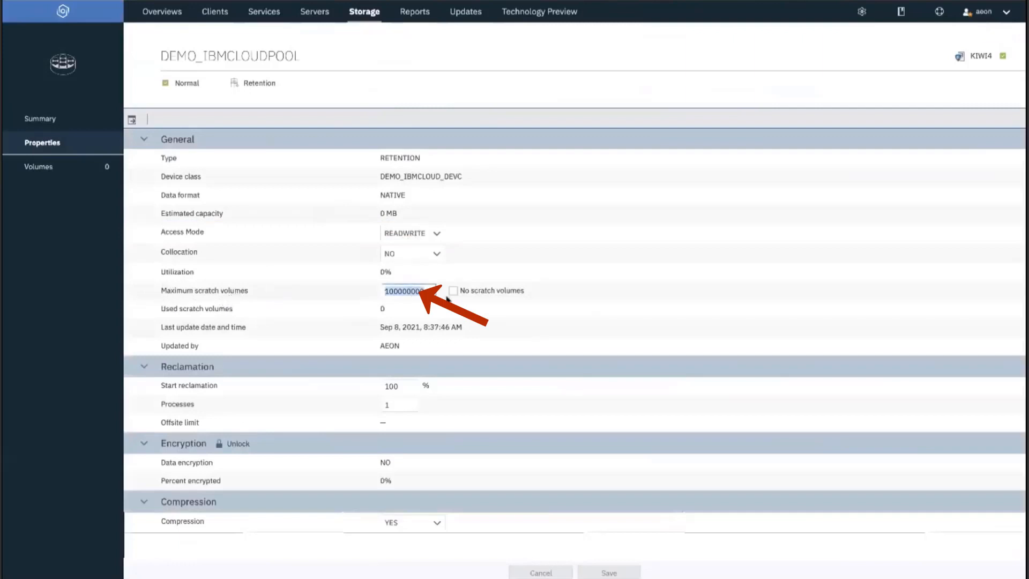
{"action": "type", "text": "6"}
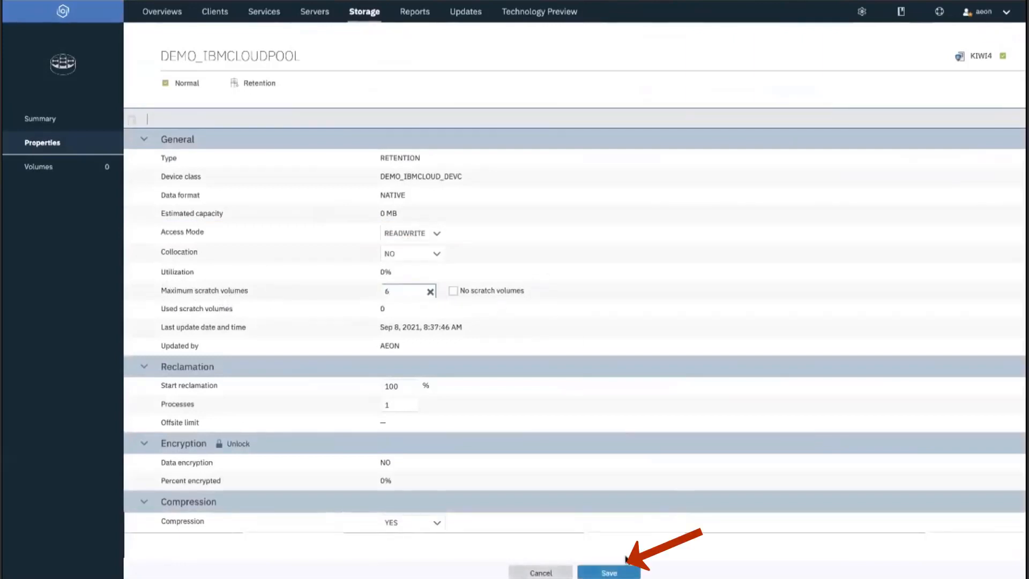
{"action": "left_click", "coordinate": [609, 572]}
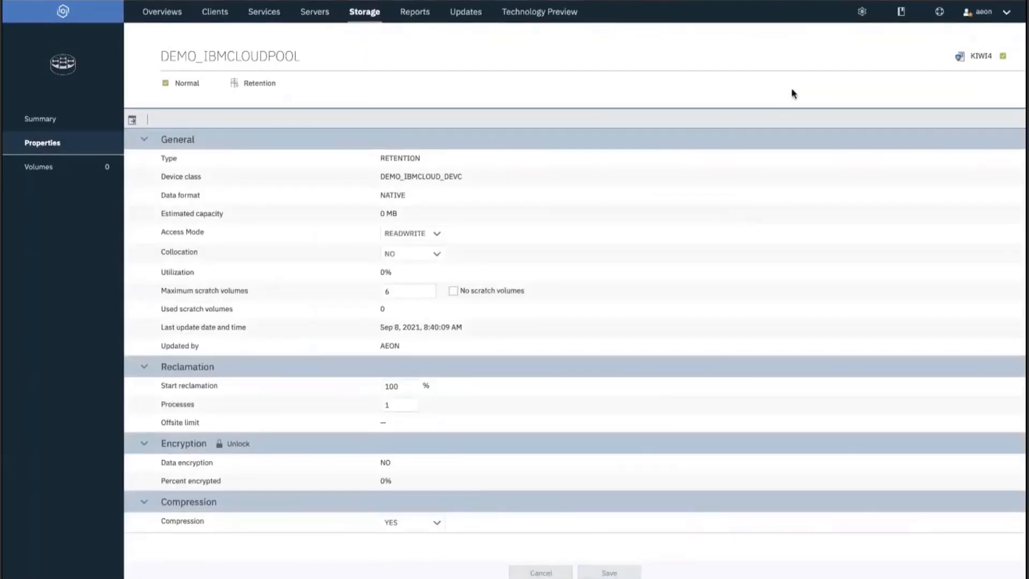
{"action": "left_click", "coordinate": [862, 12]}
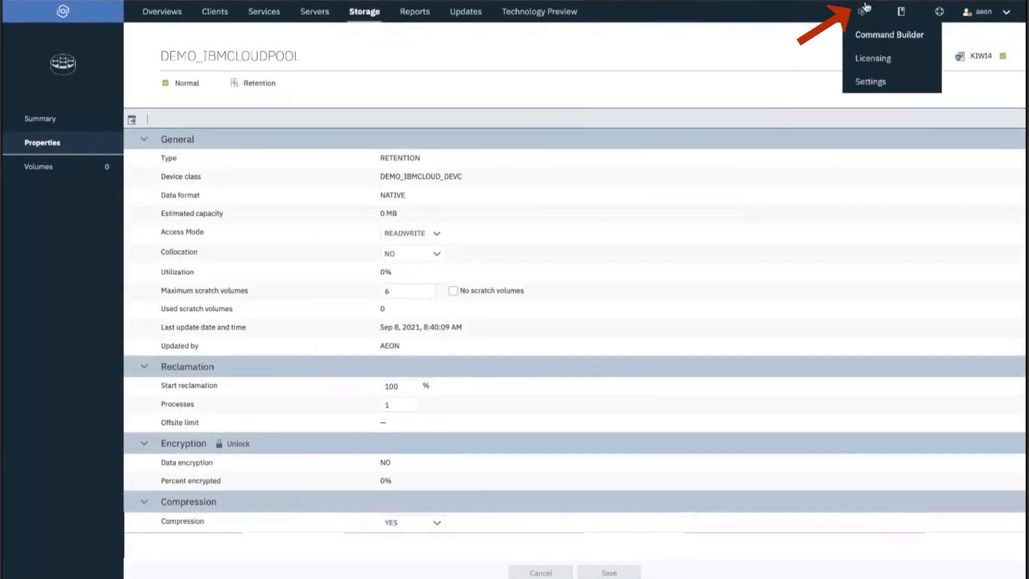
Update the STANDARD backup copy group's destination to demo_ibmcloud_cntrpool in Command Builder.
{"action": "left_click", "coordinate": [873, 35]}
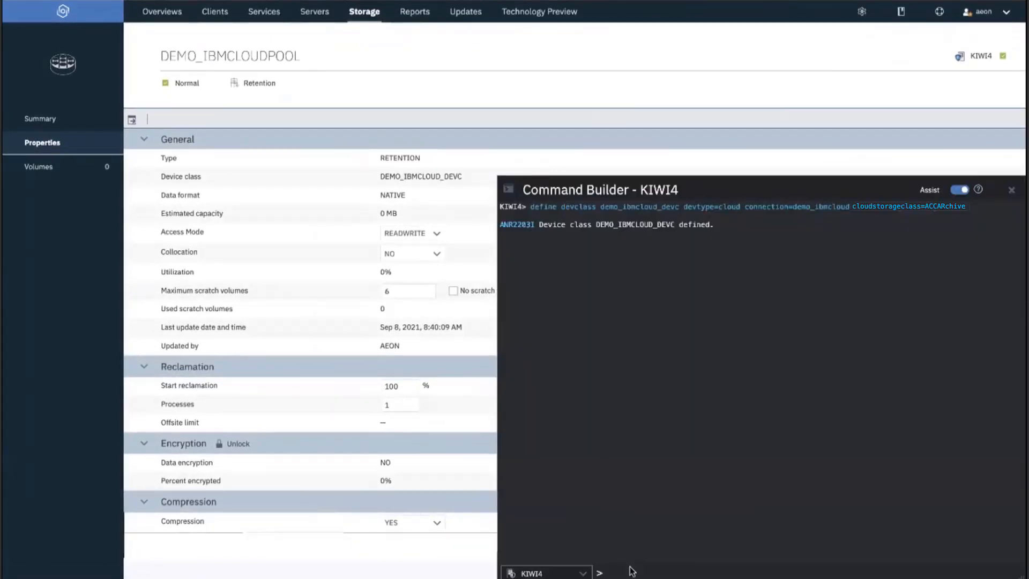
{"action": "type", "text": "update copygroup"}
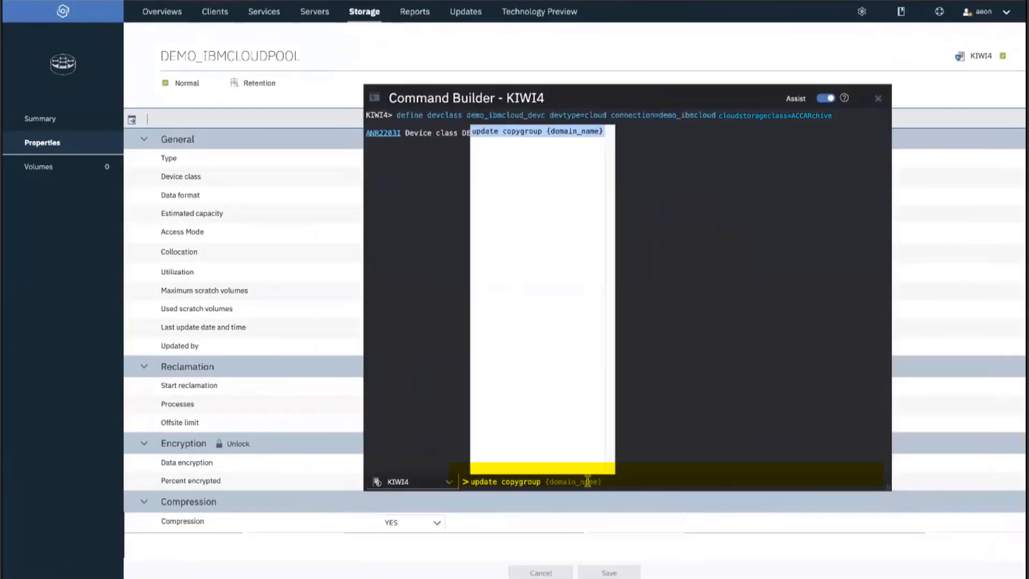
{"action": "type", "text": "standard "}
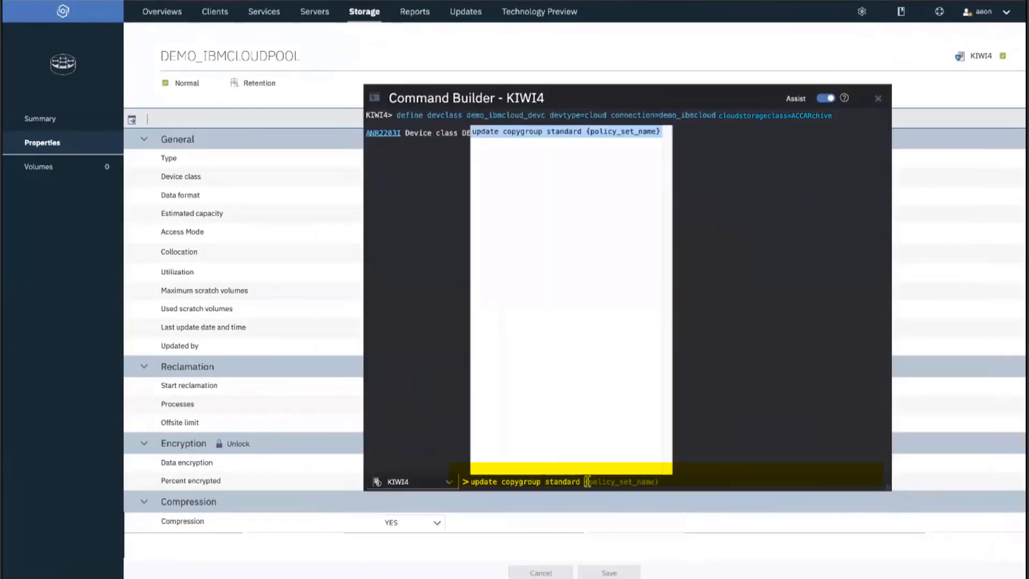
{"action": "type", "text": "standard"}
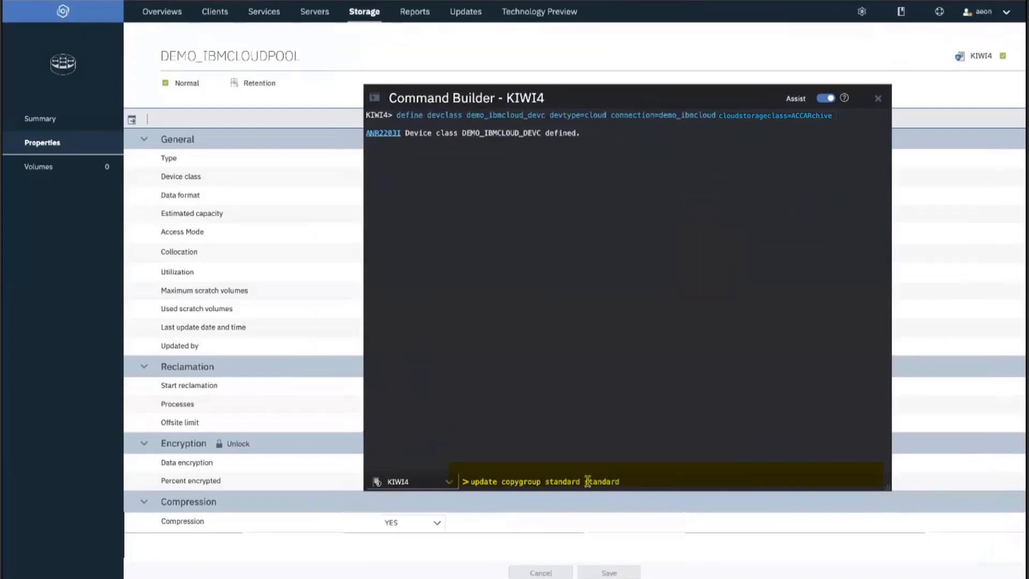
{"action": "type", "text": " standard standard"}
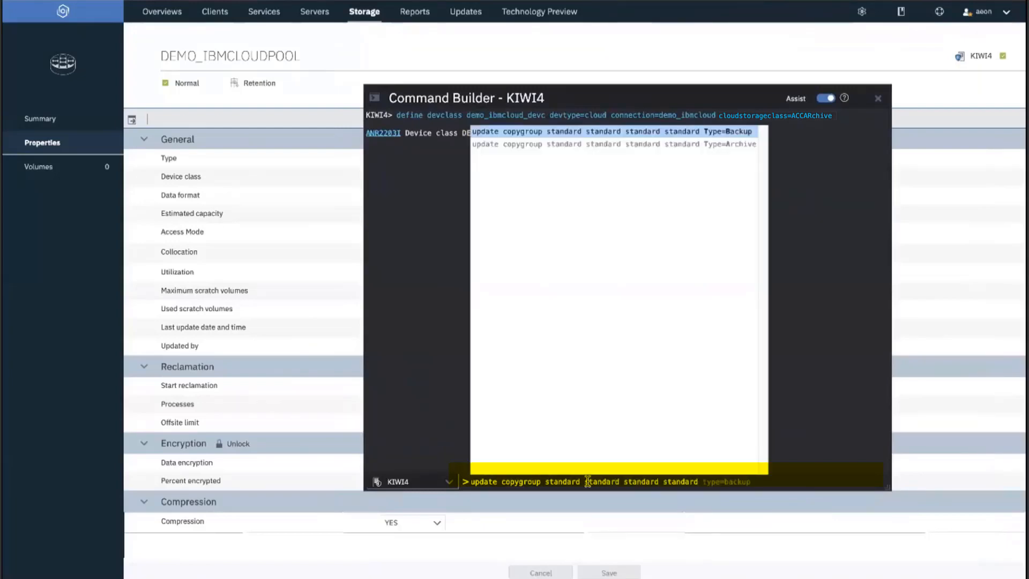
{"action": "left_click", "coordinate": [693, 138]}
{"action": "type", "text": "destin"}
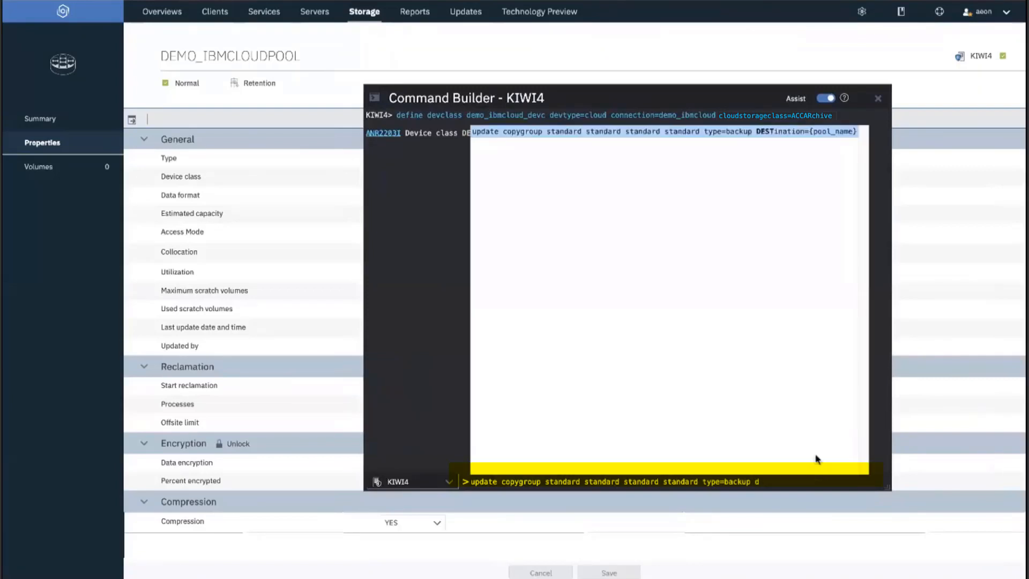
{"action": "type", "text": "ation="}
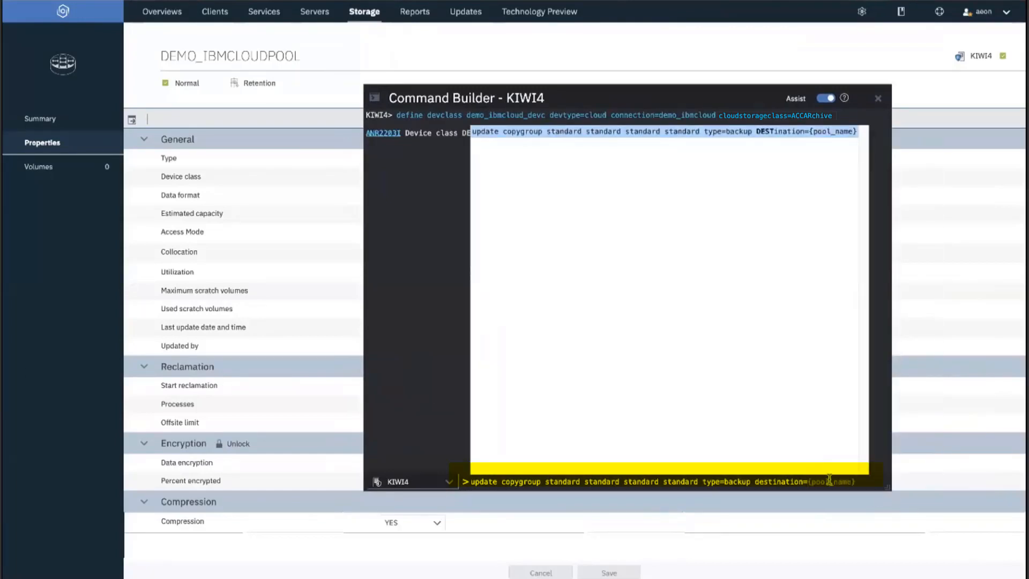
{"action": "type", "text": "demo"}
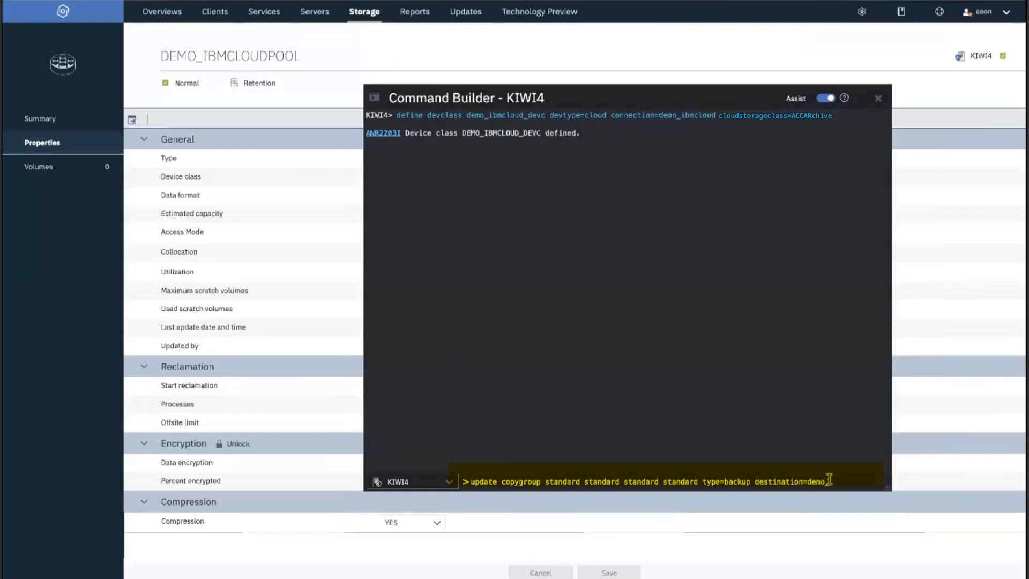
{"action": "type", "text": "_ibmcloud_cntrpool"}
{"action": "key", "text": "Return"}
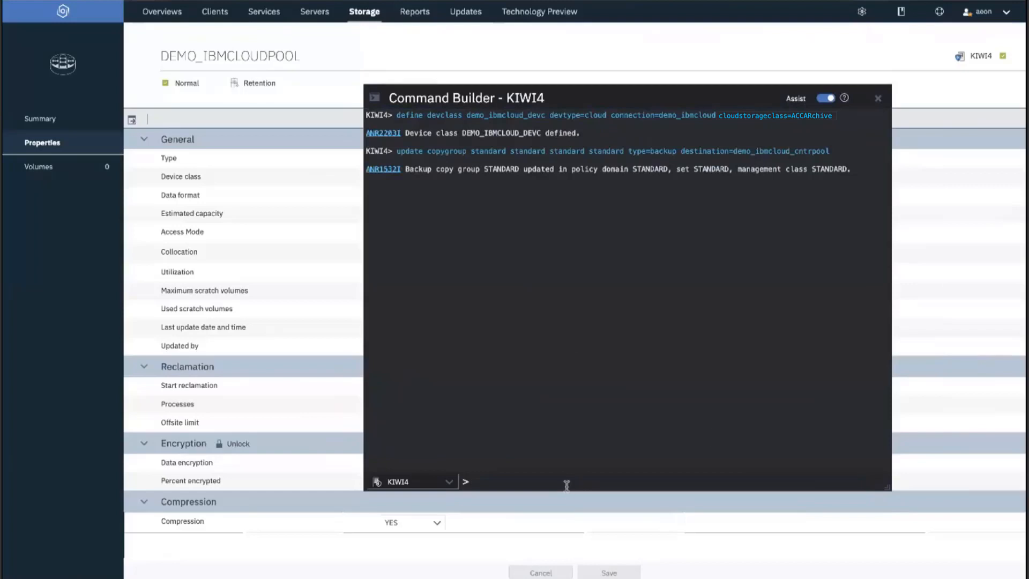
Activate the STANDARD policy set, confirming Y, and register node DEMO_IBMCLOUDNODE with its password.
{"action": "type", "text": "act"}
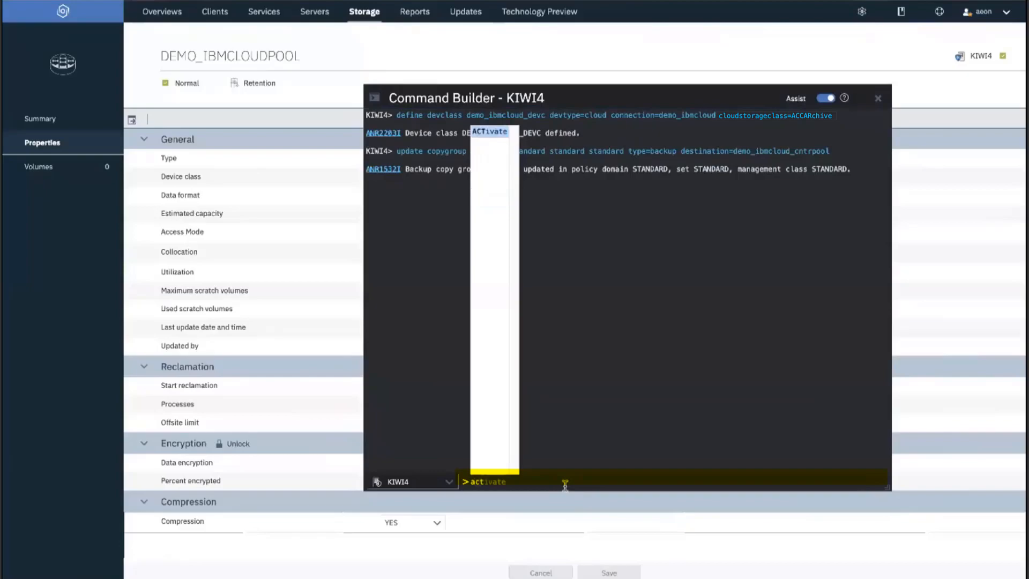
{"action": "type", "text": " po"}
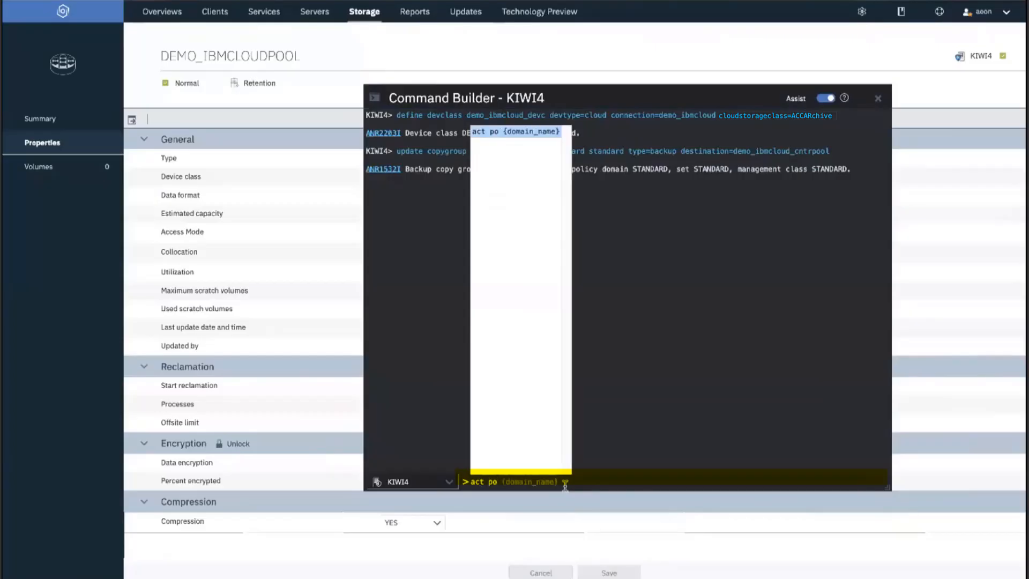
{"action": "type", "text": " standar"}
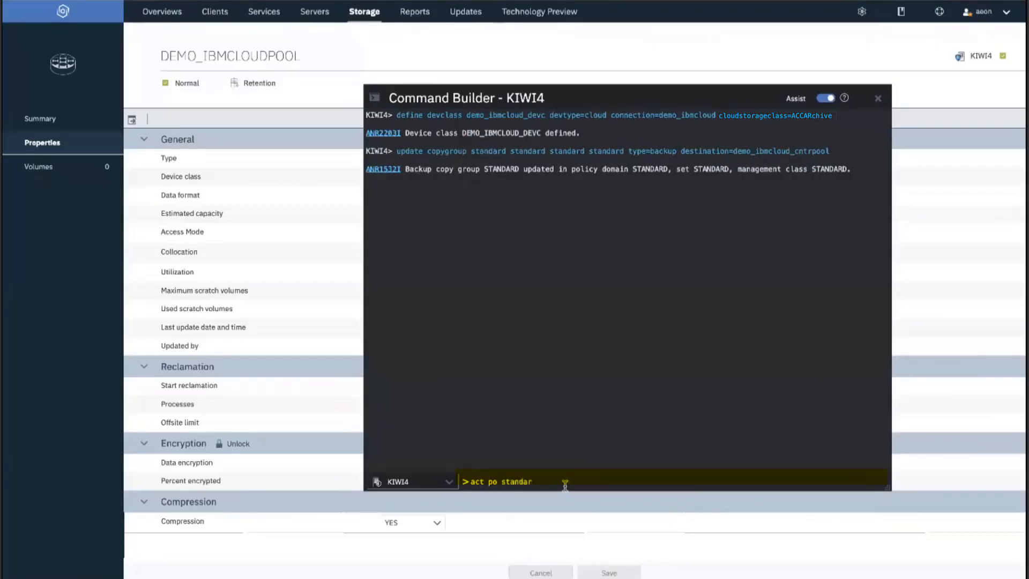
{"action": "type", "text": "d"}
{"action": "type", "text": " standard"}
{"action": "key", "text": "Return"}
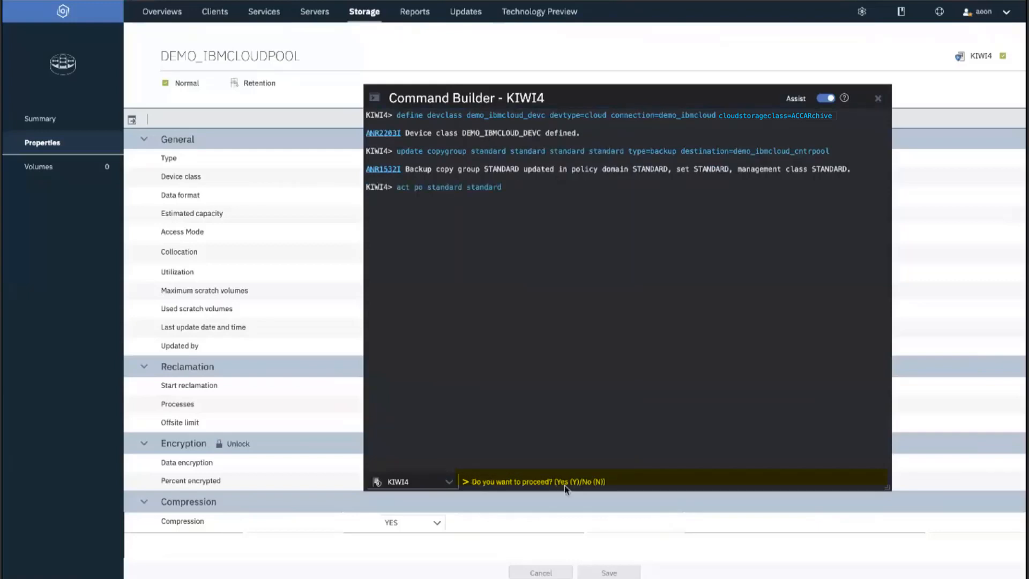
{"action": "type", "text": "Y"}
{"action": "key", "text": "Return"}
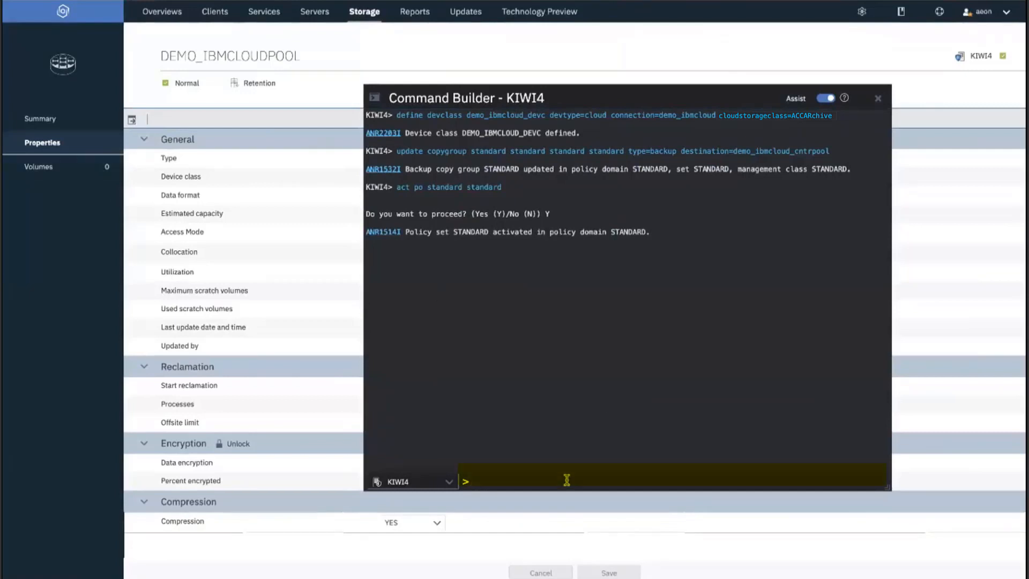
{"action": "type", "text": "reg n"}
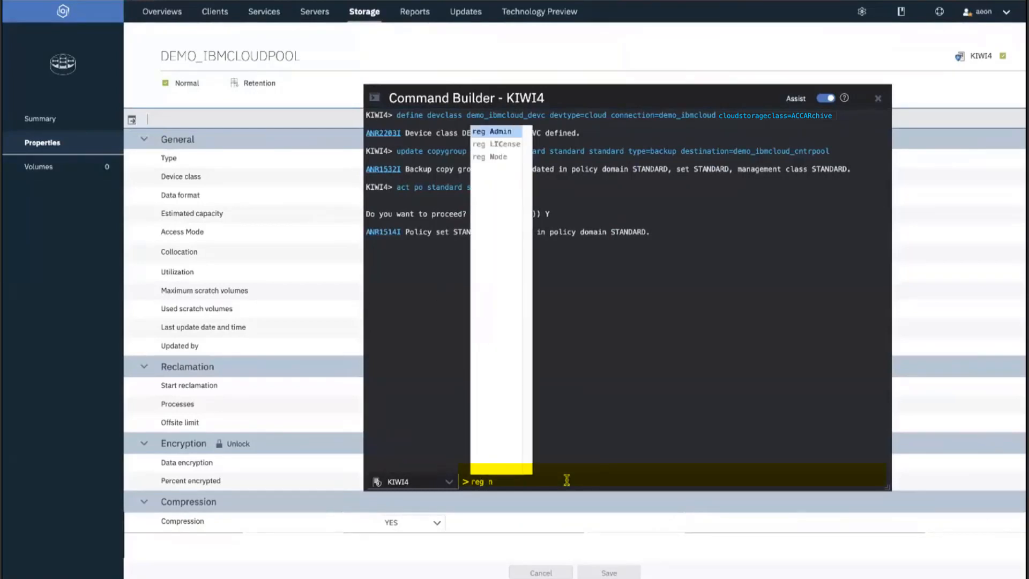
{"action": "type", "text": "ode demmo"}
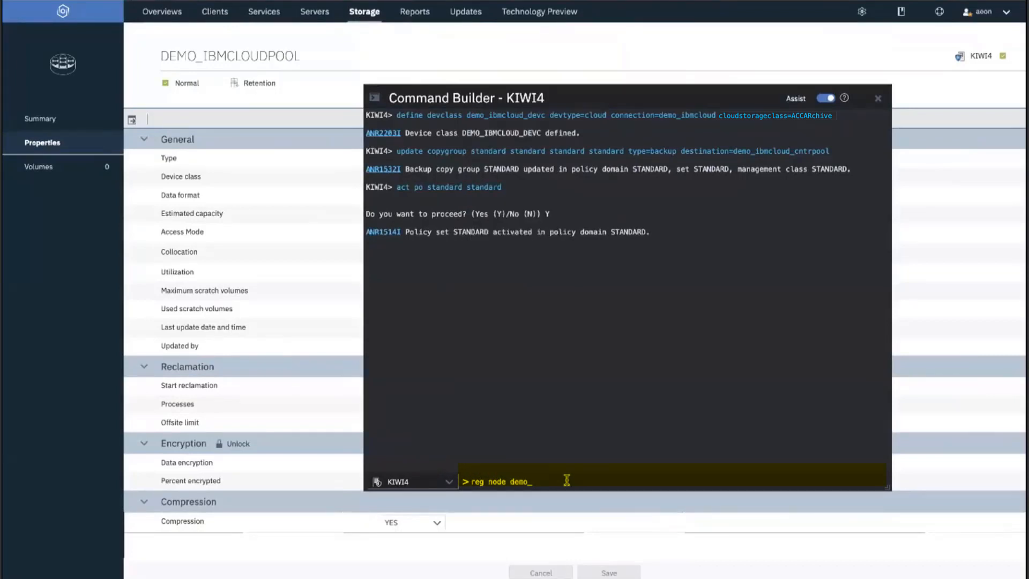
{"action": "type", "text": "_ibmcloudnode demo_ibmcloudnode"}
{"action": "key", "text": "Return"}
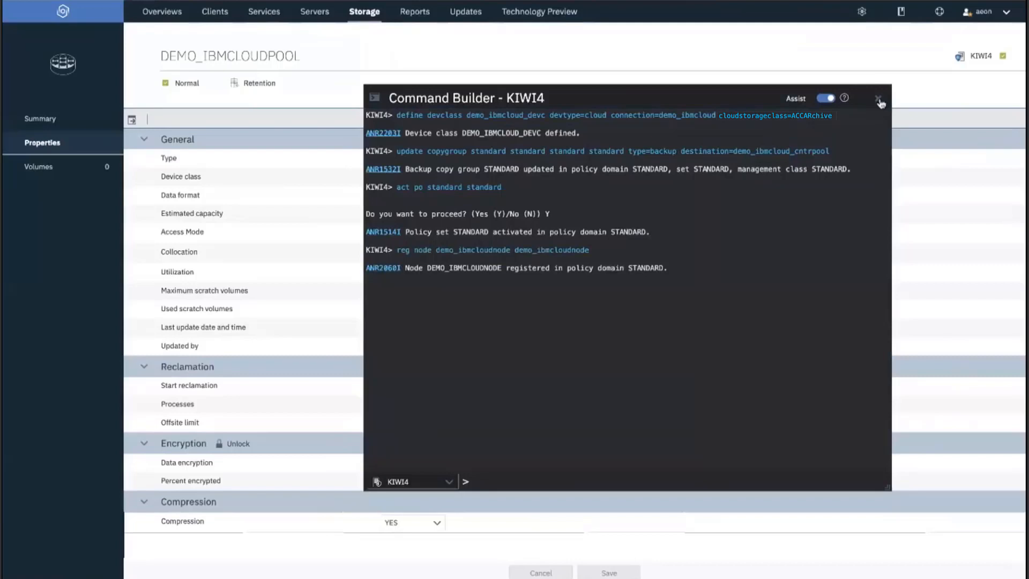
Begin a new retention rule named demo_ibmcloud_rule.
{"action": "left_click", "coordinate": [878, 100]}
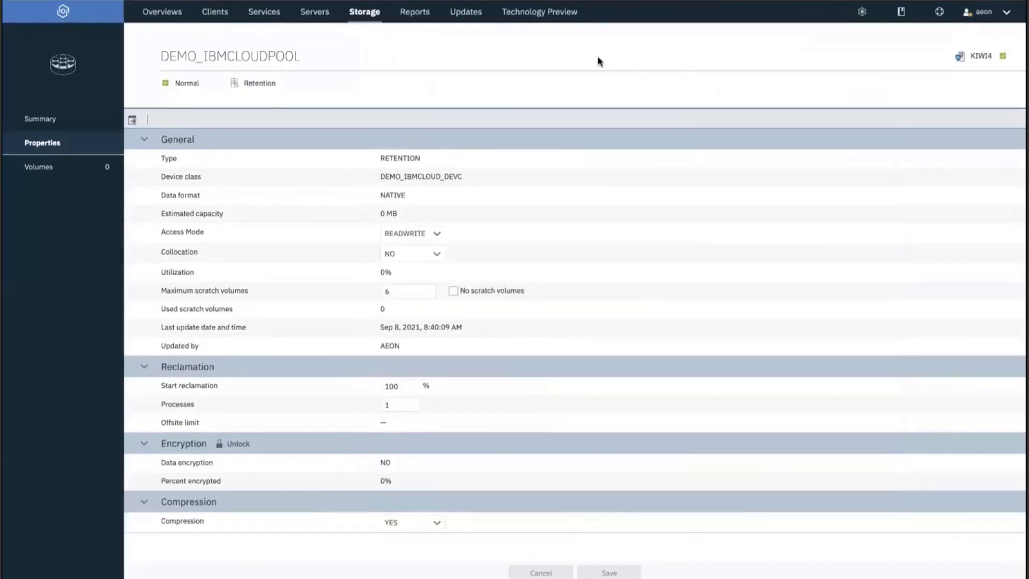
{"action": "mouse_move", "coordinate": [365, 21]}
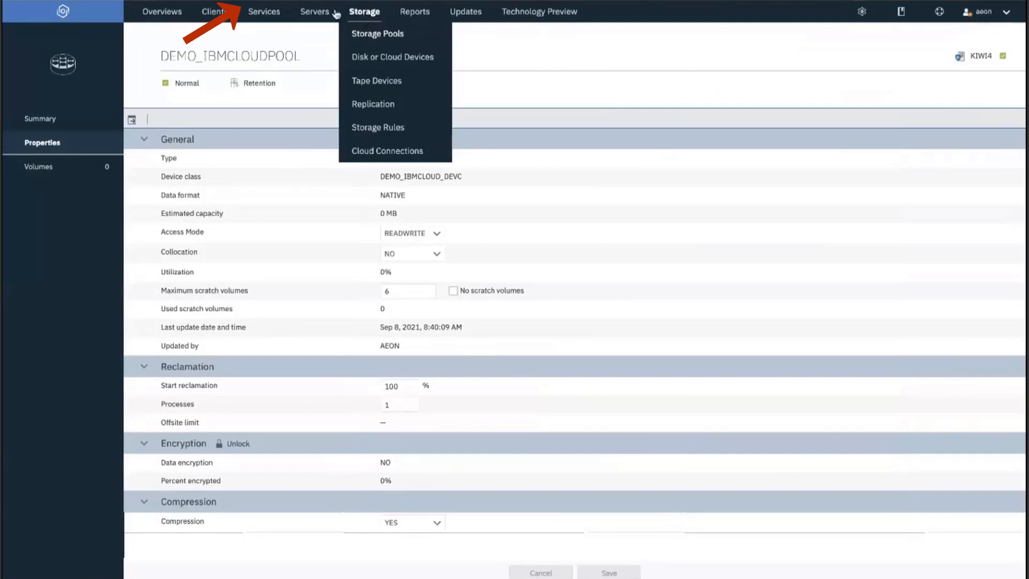
{"action": "mouse_move", "coordinate": [256, 11]}
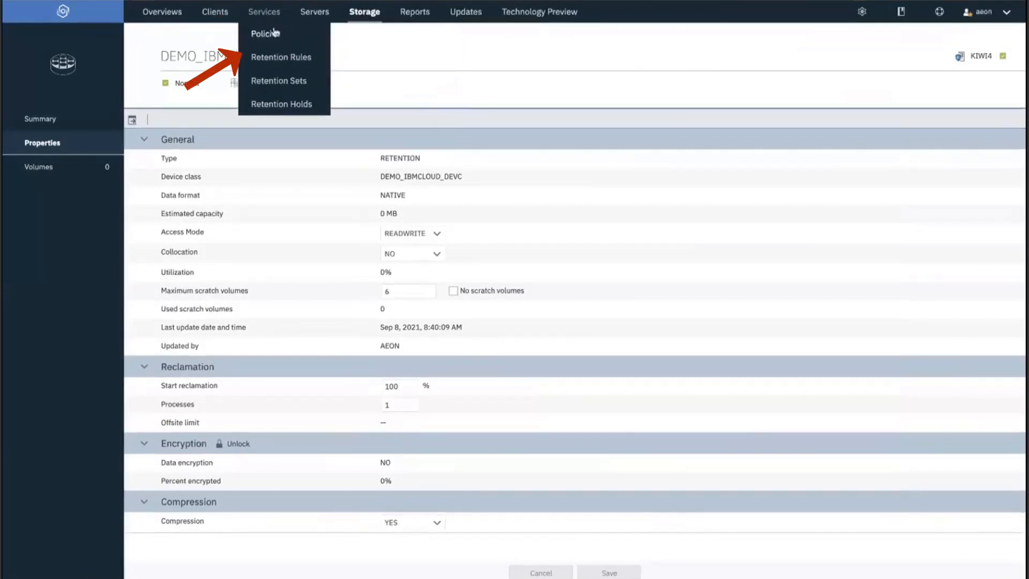
{"action": "left_click", "coordinate": [287, 59]}
{"action": "left_click", "coordinate": [61, 140]}
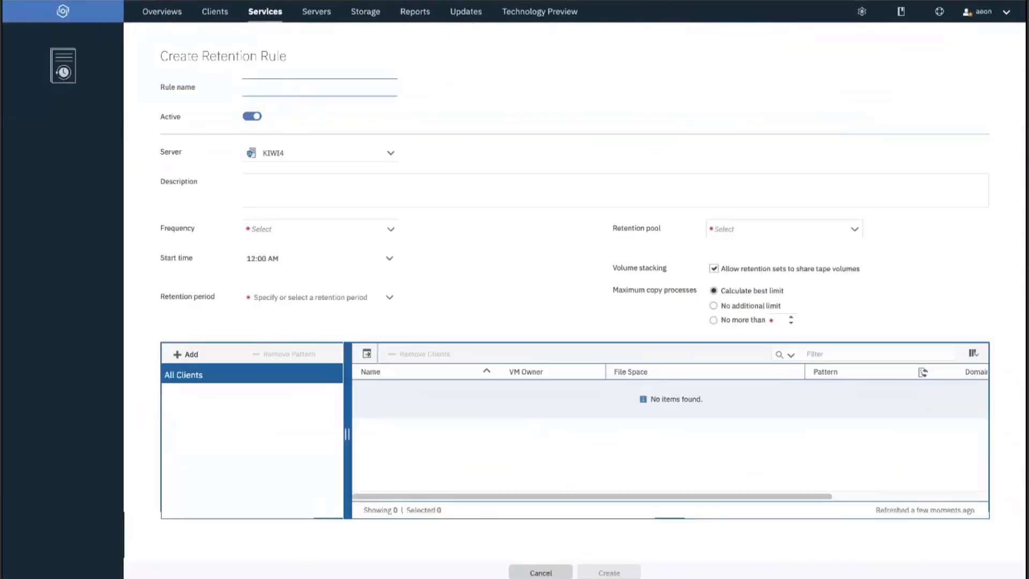
{"action": "left_click", "coordinate": [273, 84]}
{"action": "type", "text": "demo_ibm"}
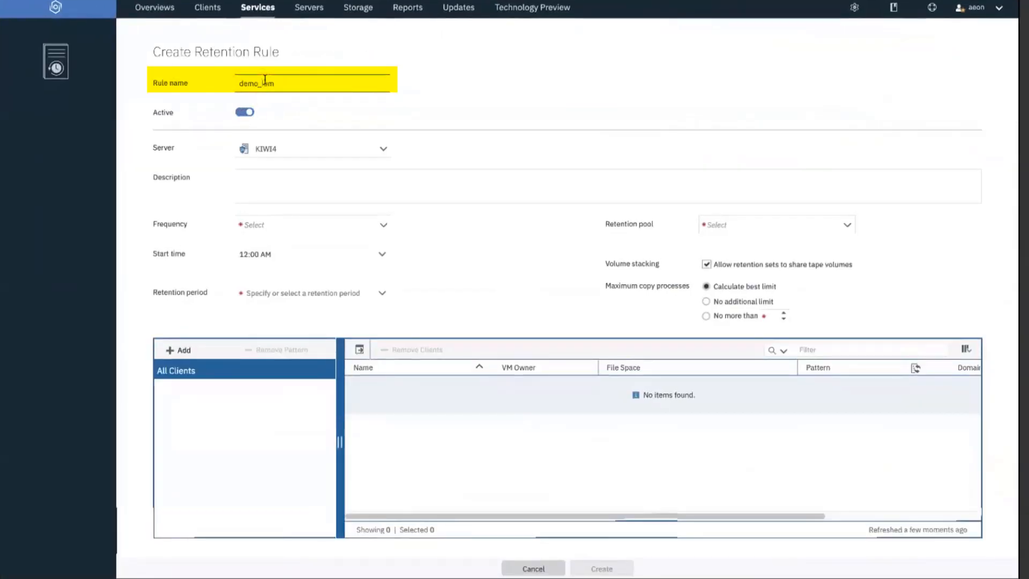
{"action": "type", "text": "cloud_rule"}
Make the rule run On Friday with a 1 day retention period.
{"action": "left_click", "coordinate": [292, 225]}
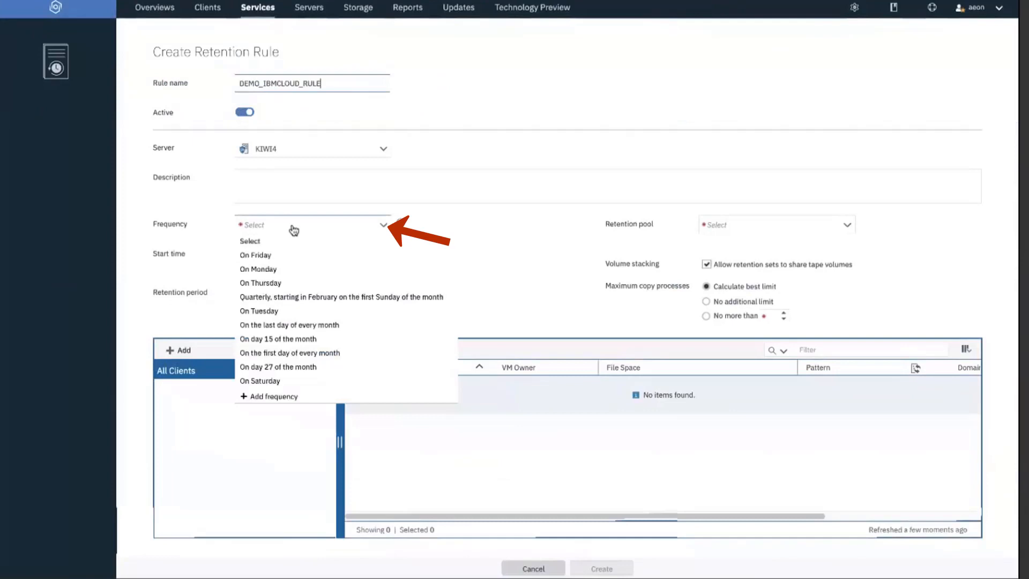
{"action": "left_click", "coordinate": [286, 254]}
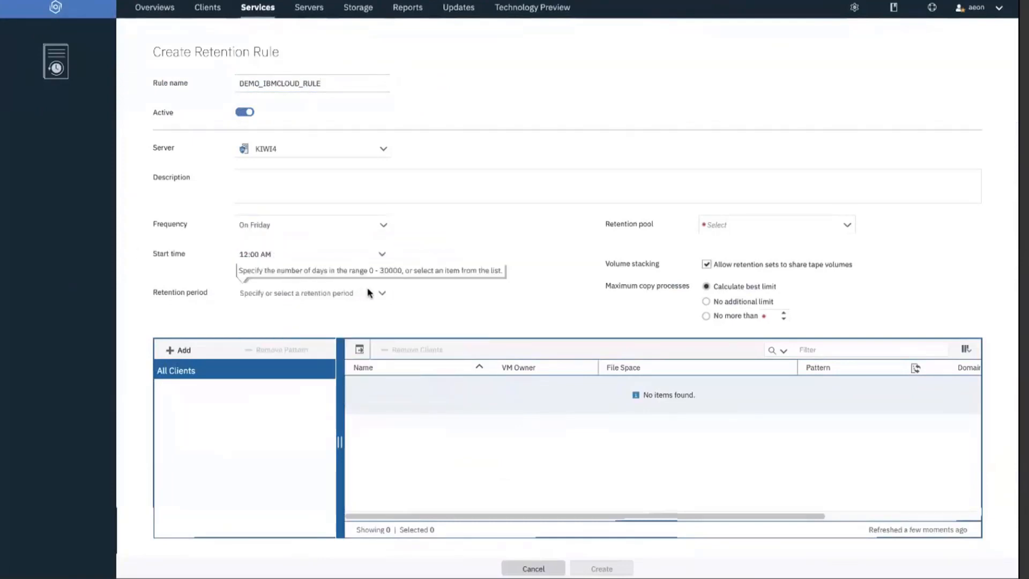
{"action": "left_click", "coordinate": [345, 293]}
{"action": "type", "text": "1 day"}
{"action": "left_click", "coordinate": [464, 294]}
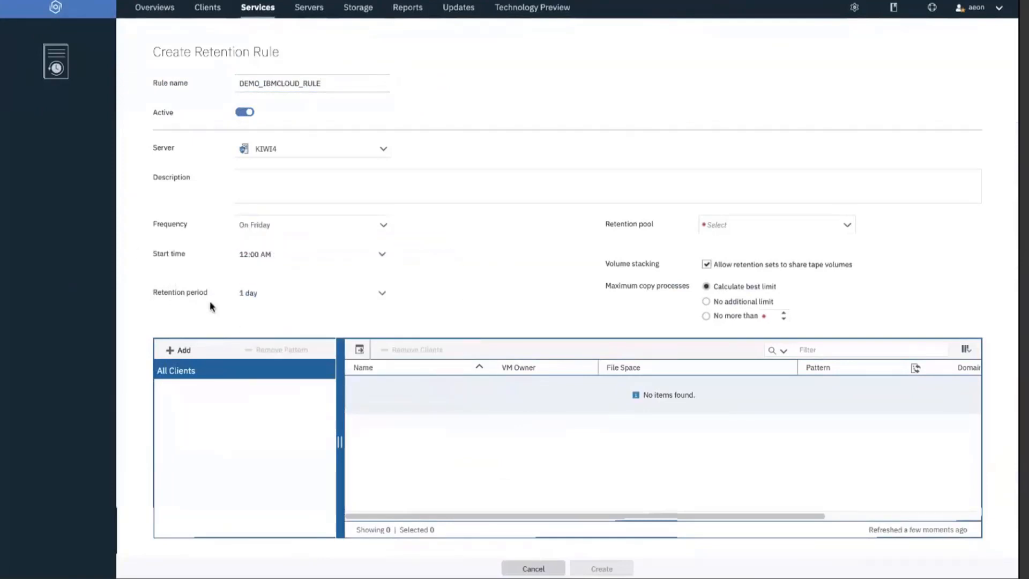
Choose DEMO_IBMCLOUDPOOL as the retention pool and begin adding individual clients.
{"action": "left_click", "coordinate": [758, 233]}
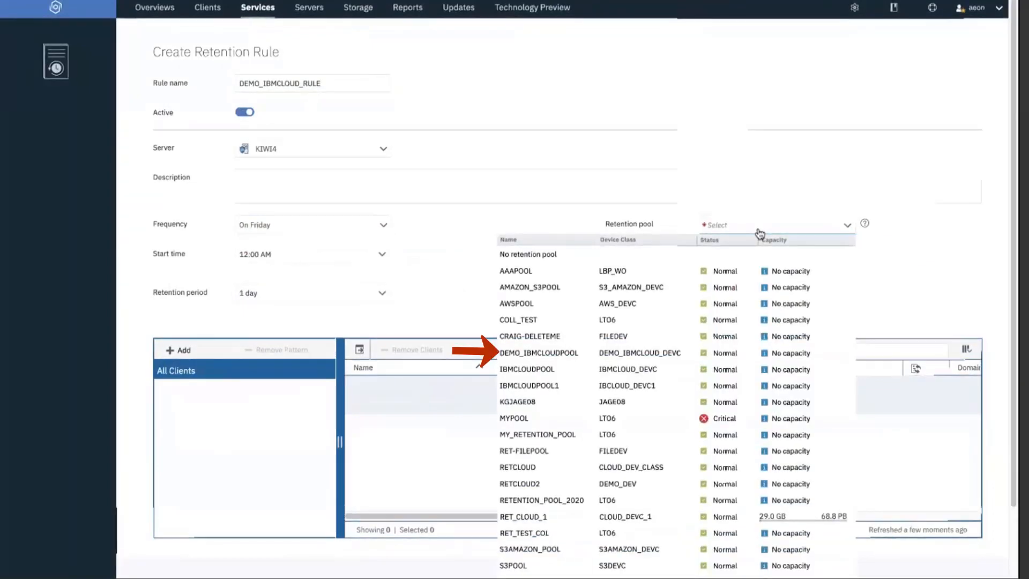
{"action": "scroll", "coordinate": [525, 335], "scroll_direction": "down", "scroll_amount": 2}
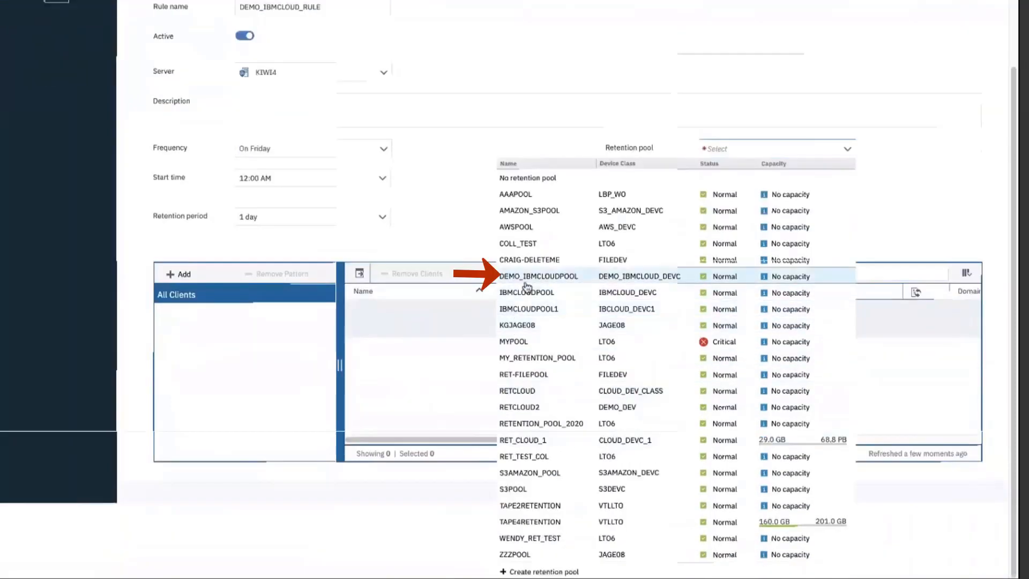
{"action": "left_click", "coordinate": [527, 282]}
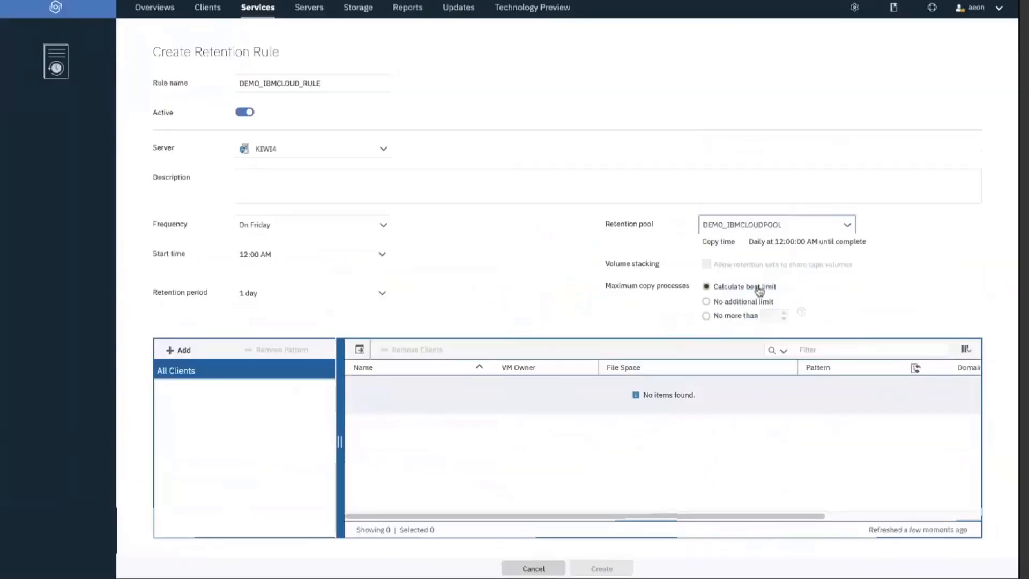
{"action": "left_click", "coordinate": [178, 353]}
{"action": "left_click", "coordinate": [262, 351]}
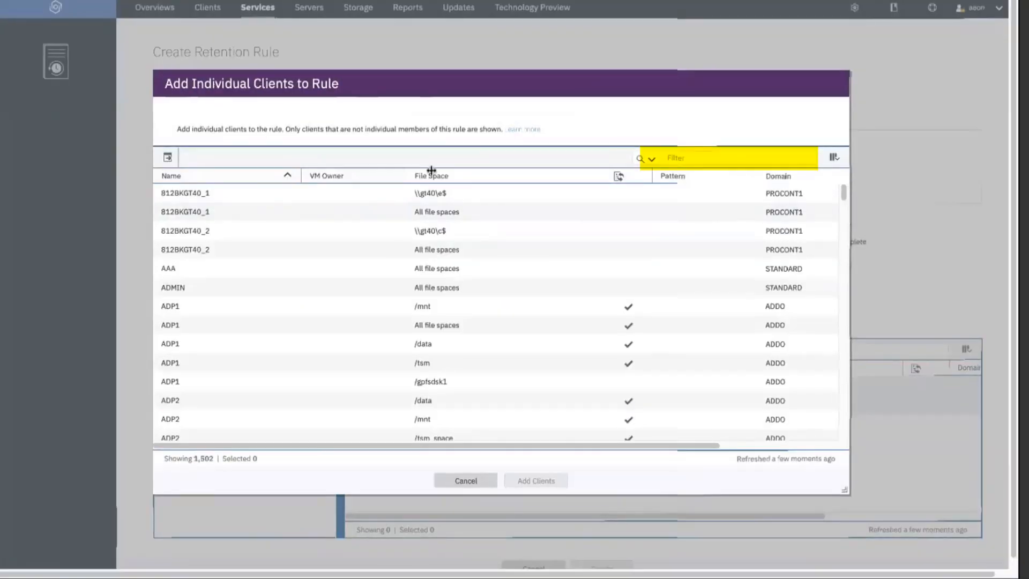
Filter the client list by 'demo' and complete creating the DEMO_IBMCLOUD_RULE retention rule.
{"action": "left_click", "coordinate": [733, 157]}
{"action": "type", "text": "demo"}
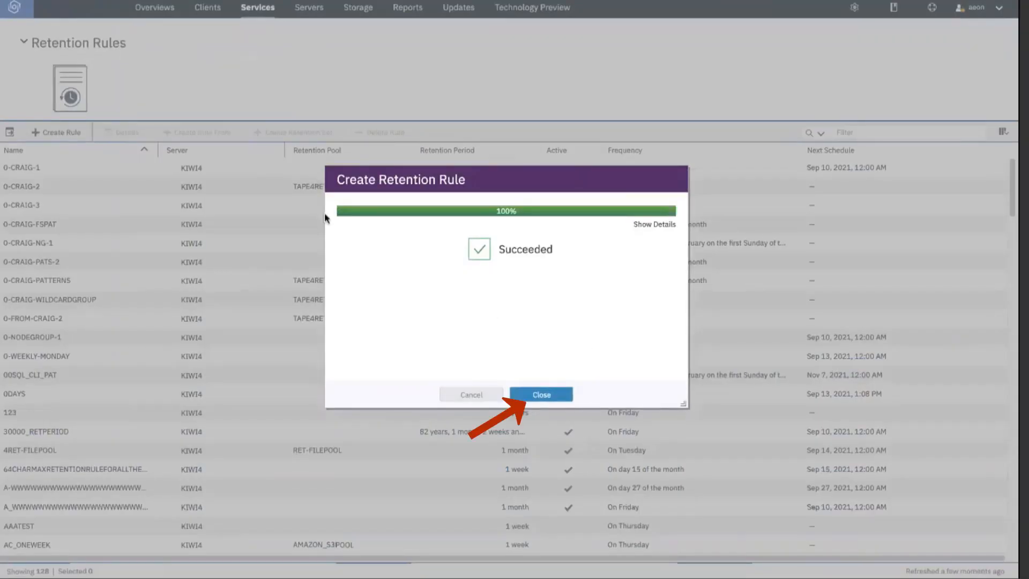
{"action": "left_click", "coordinate": [552, 395]}
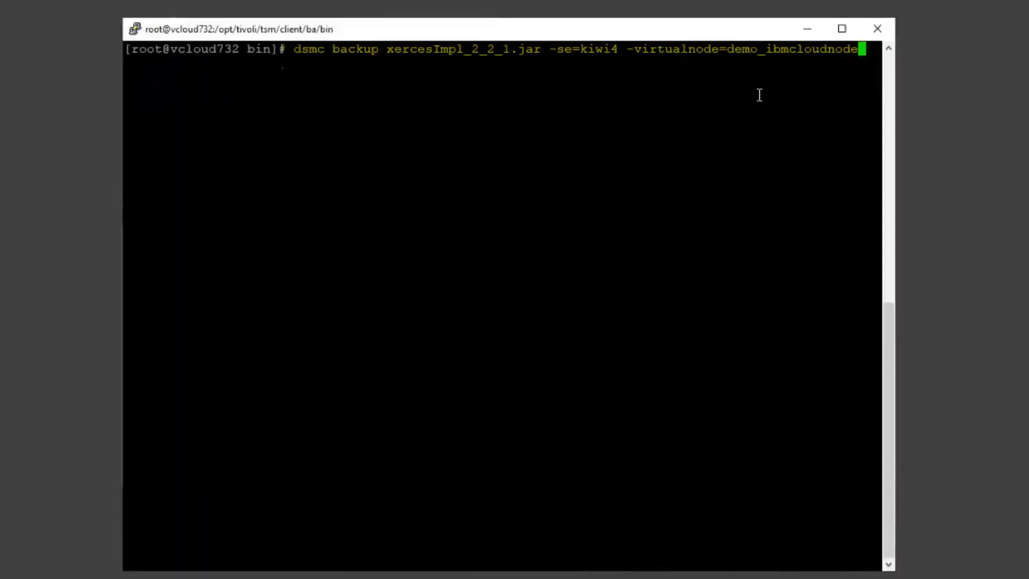
Back up xercesImpl_2_2_1.jar to server kiwi4 as virtual node demo_ibmcloudnode.
{"action": "key", "text": "Return"}
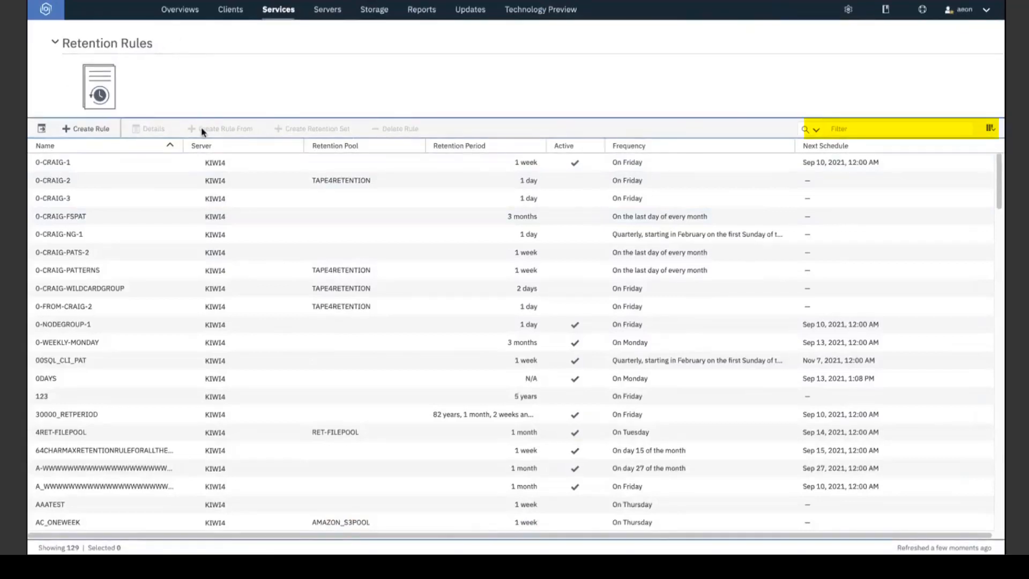
Filter the retention rules by 'demo' and start a retention set from DEMO_IBMCLOUD_RULE.
{"action": "scroll", "coordinate": [214, 255], "scroll_direction": "down", "scroll_amount": 1}
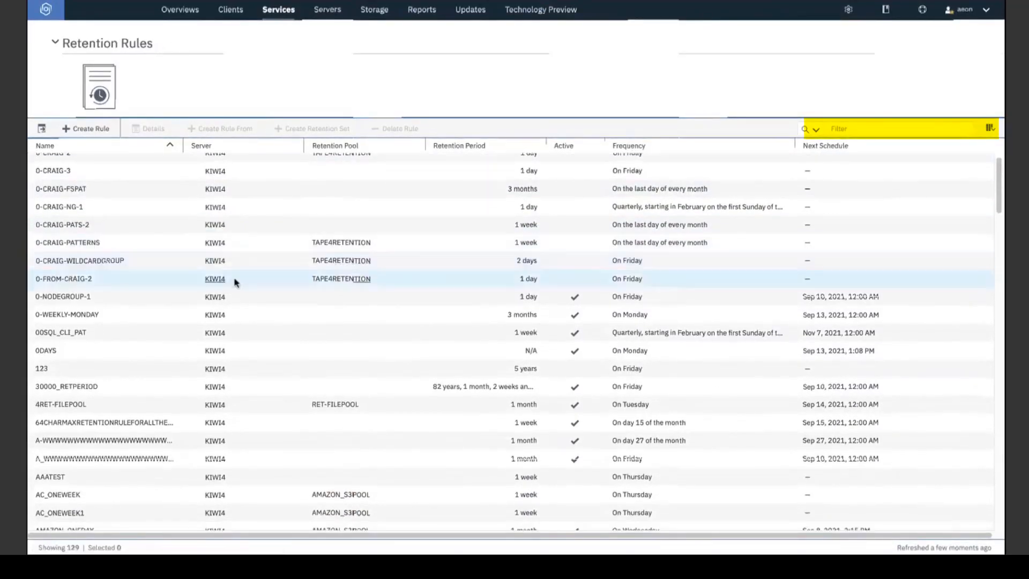
{"action": "scroll", "coordinate": [236, 289], "scroll_direction": "up", "scroll_amount": 1}
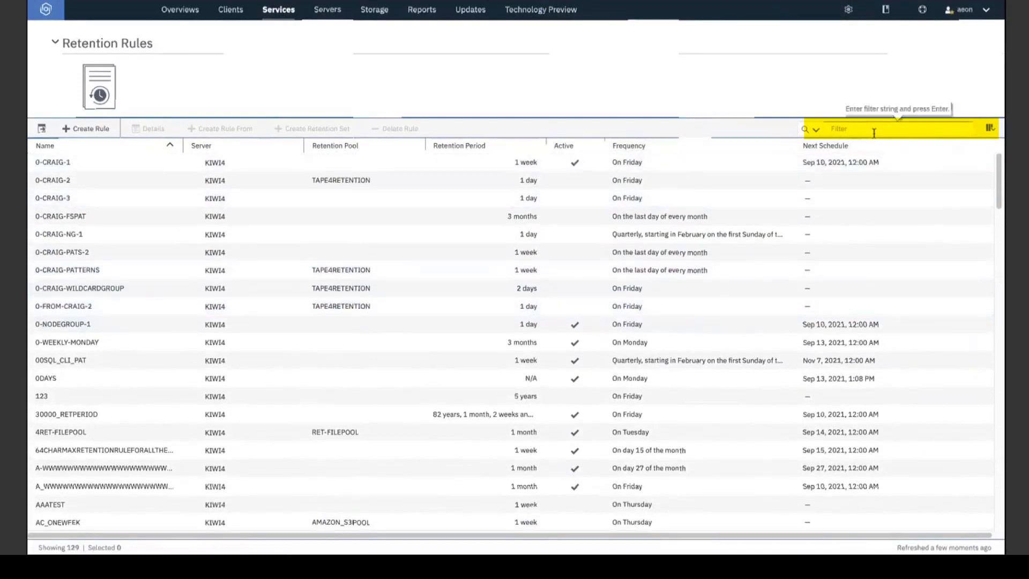
{"action": "key", "text": "Return"}
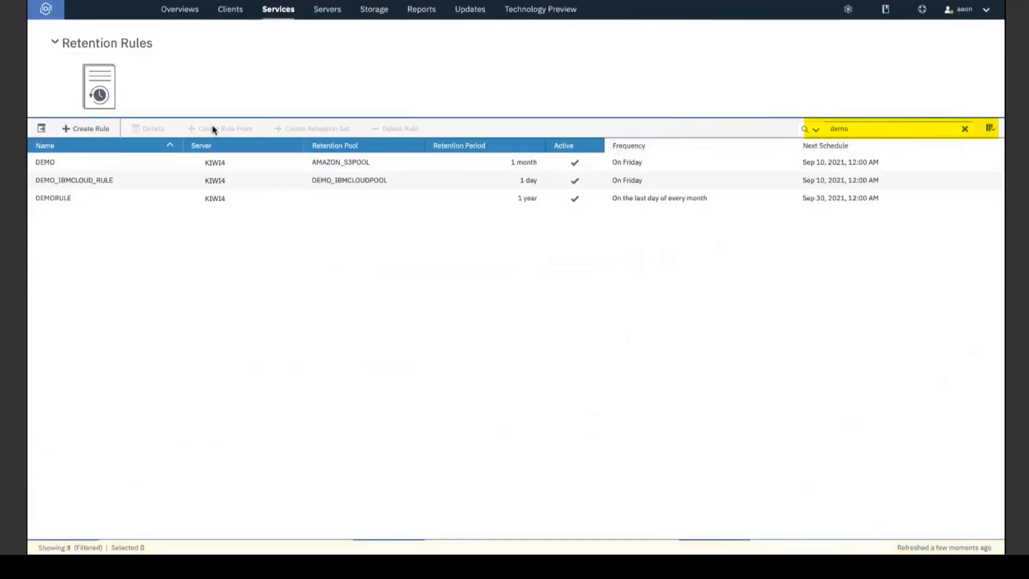
{"action": "left_click", "coordinate": [111, 182]}
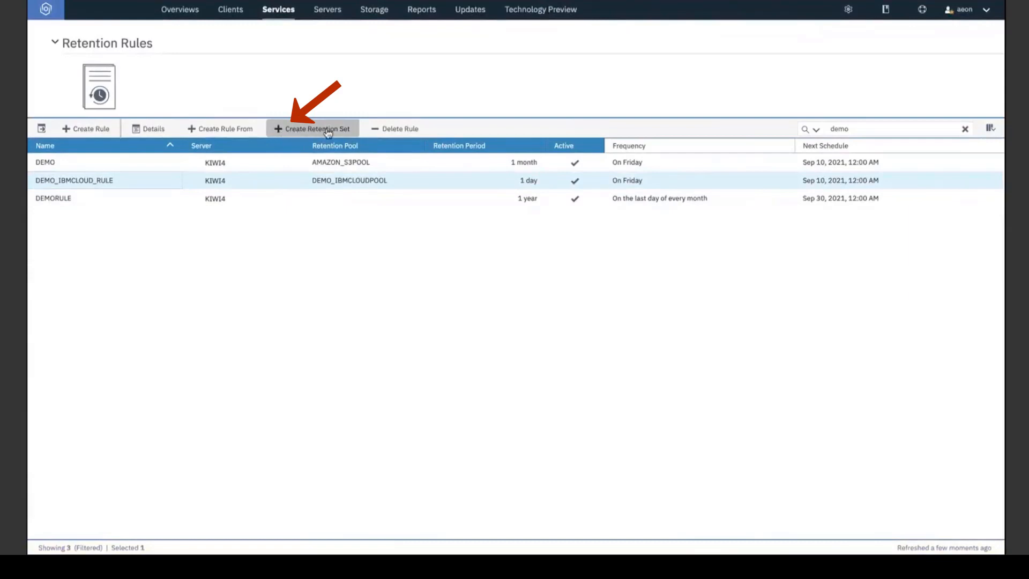
{"action": "left_click", "coordinate": [300, 132]}
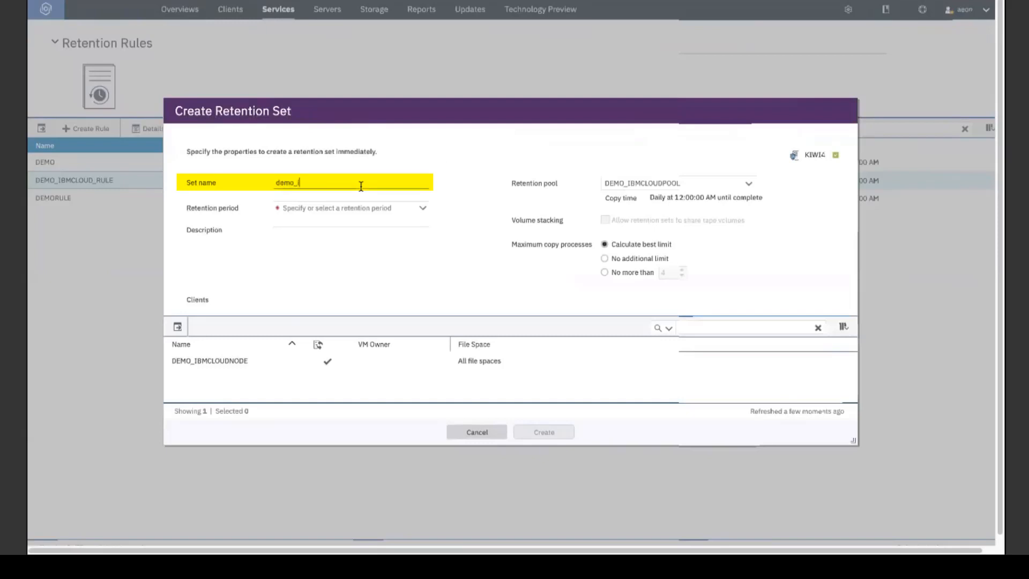
Create retention set demo_ibmcloud_set with a 1 day retention period.
{"action": "left_click", "coordinate": [361, 186]}
{"action": "type", "text": "demo_ibmcloude"}
{"action": "key", "text": "BackSpace"}
{"action": "type", "text": "_set"}
{"action": "left_click", "coordinate": [300, 212]}
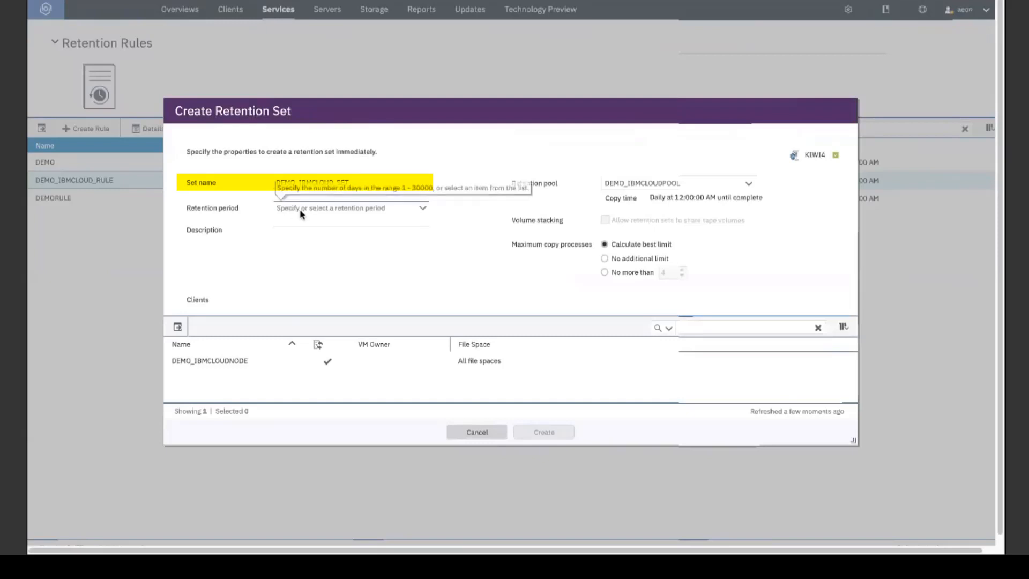
{"action": "type", "text": "1 day"}
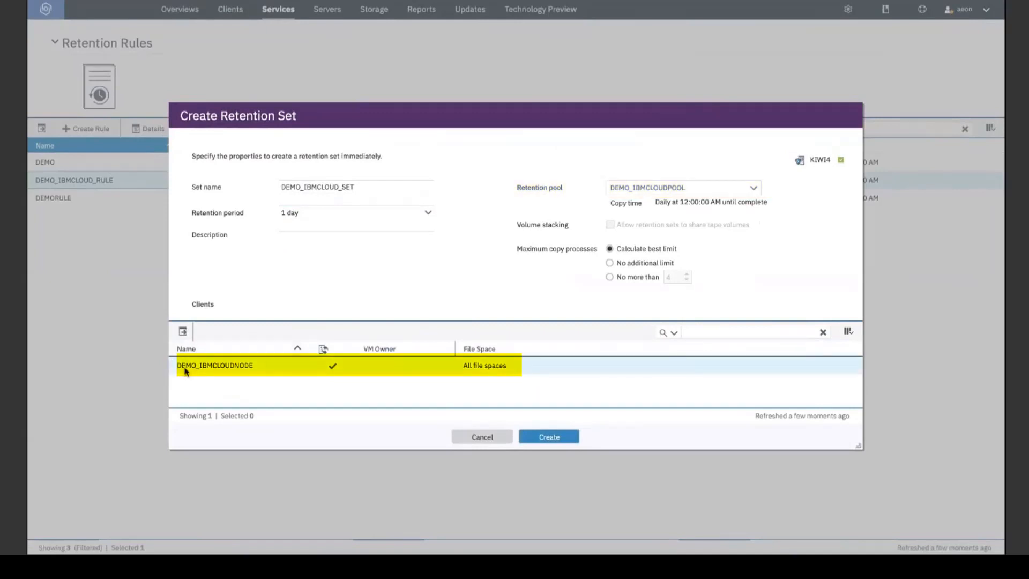
{"action": "left_click", "coordinate": [565, 439]}
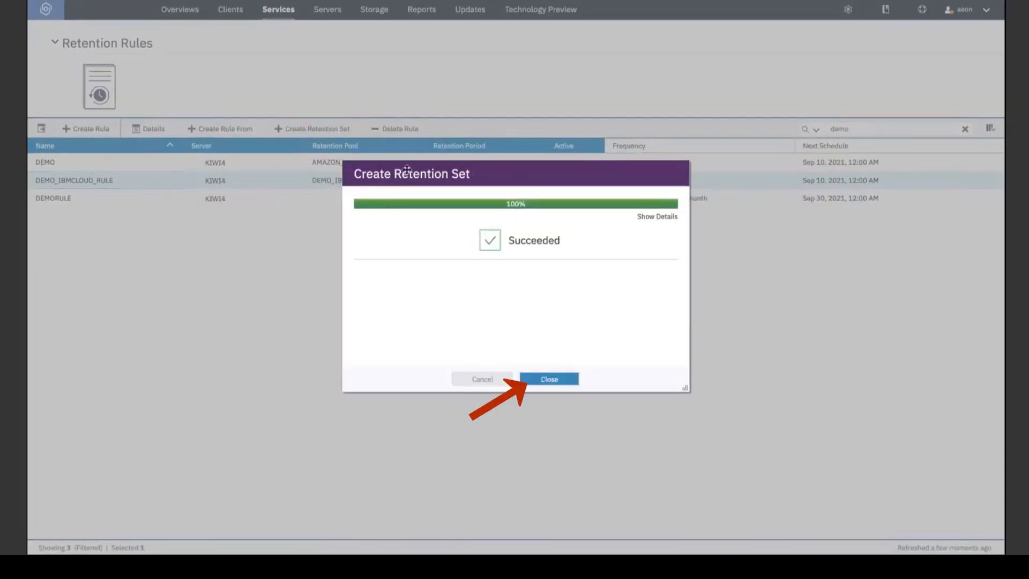
{"action": "left_click", "coordinate": [548, 378]}
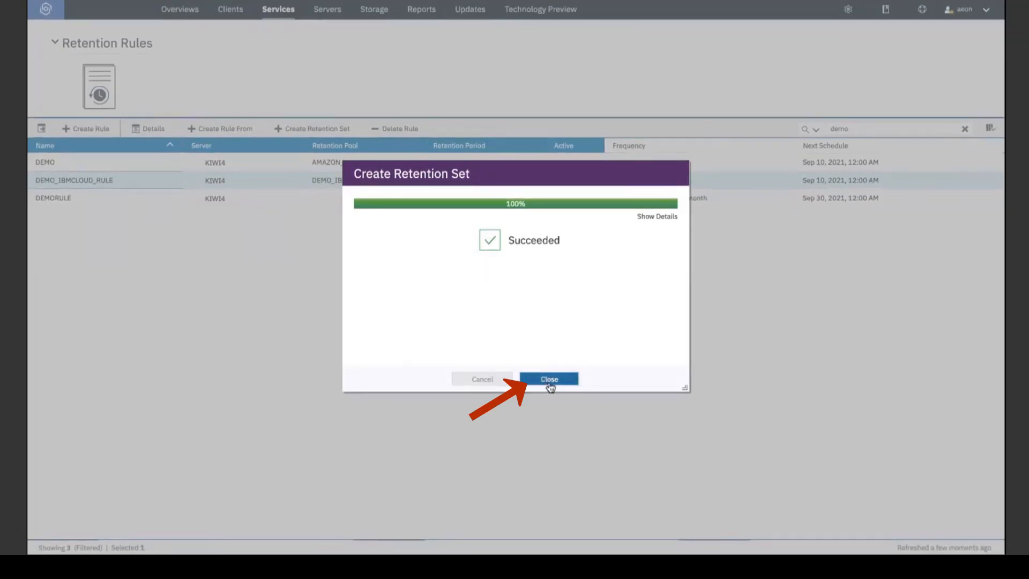
{"action": "left_click", "coordinate": [278, 9]}
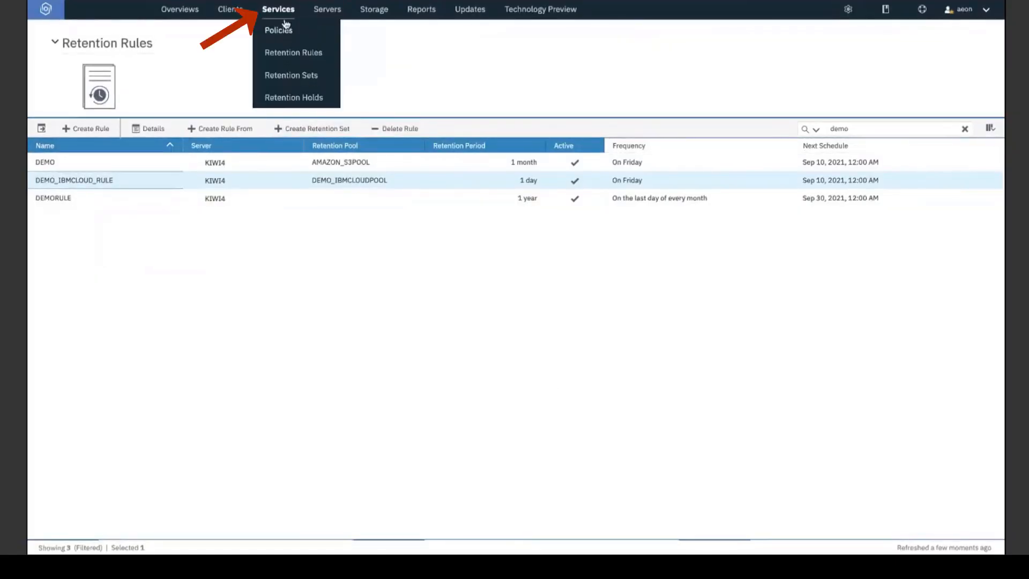
Show the Retention Sets list and inspect DEMO_IBMCLOUD_SET's Sleeping status.
{"action": "left_click", "coordinate": [292, 75]}
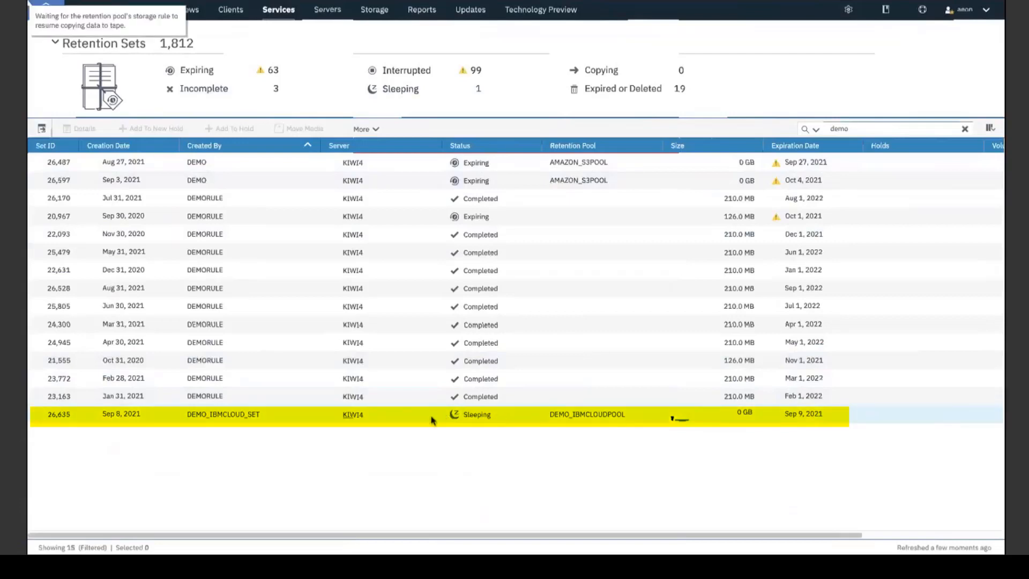
{"action": "mouse_move", "coordinate": [485, 417]}
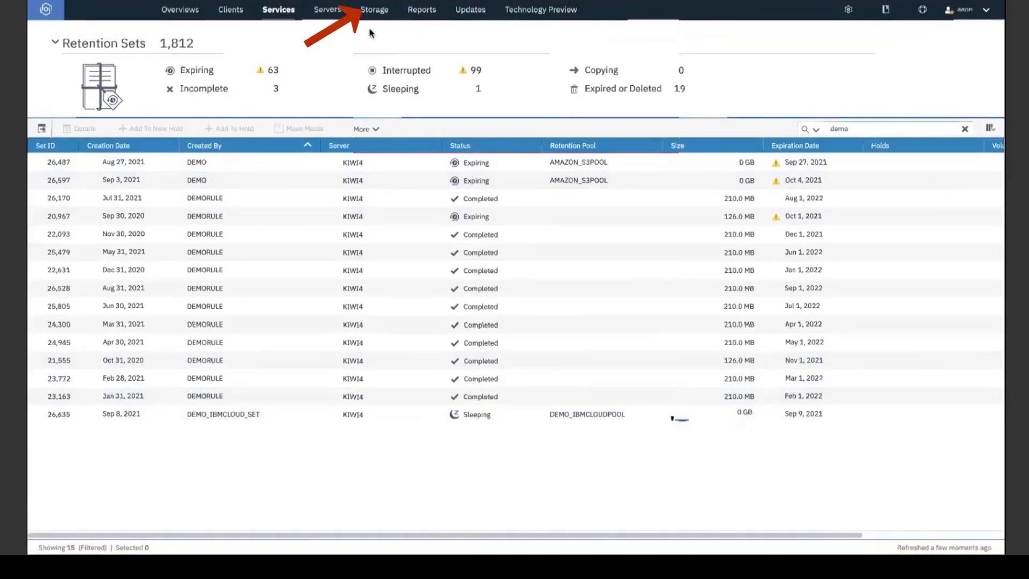
Show the storage rules filtered by 'demo'.
{"action": "mouse_move", "coordinate": [382, 16]}
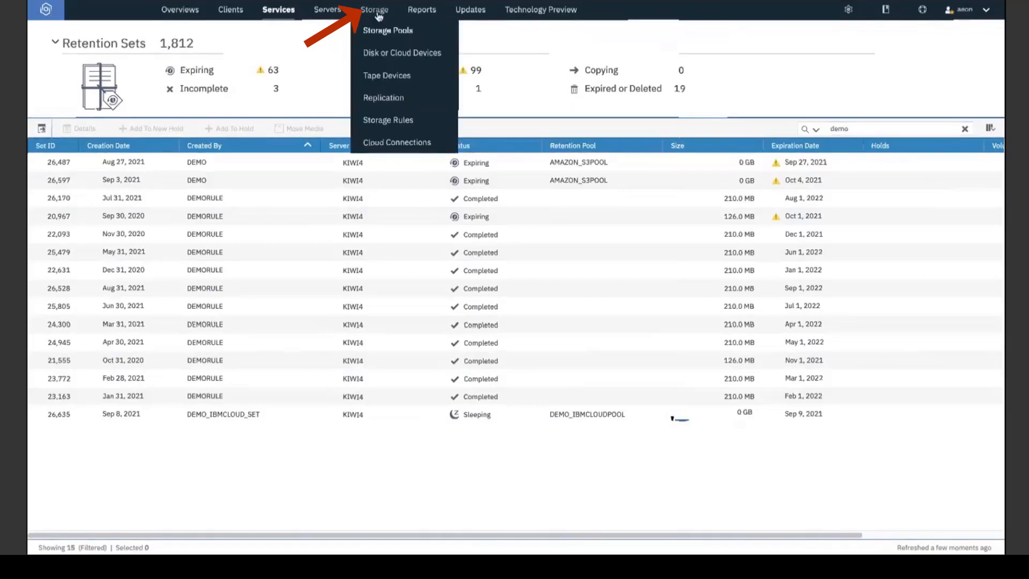
{"action": "left_click", "coordinate": [396, 119]}
{"action": "left_click", "coordinate": [897, 133]}
{"action": "type", "text": "demo"}
{"action": "key", "text": "Return"}
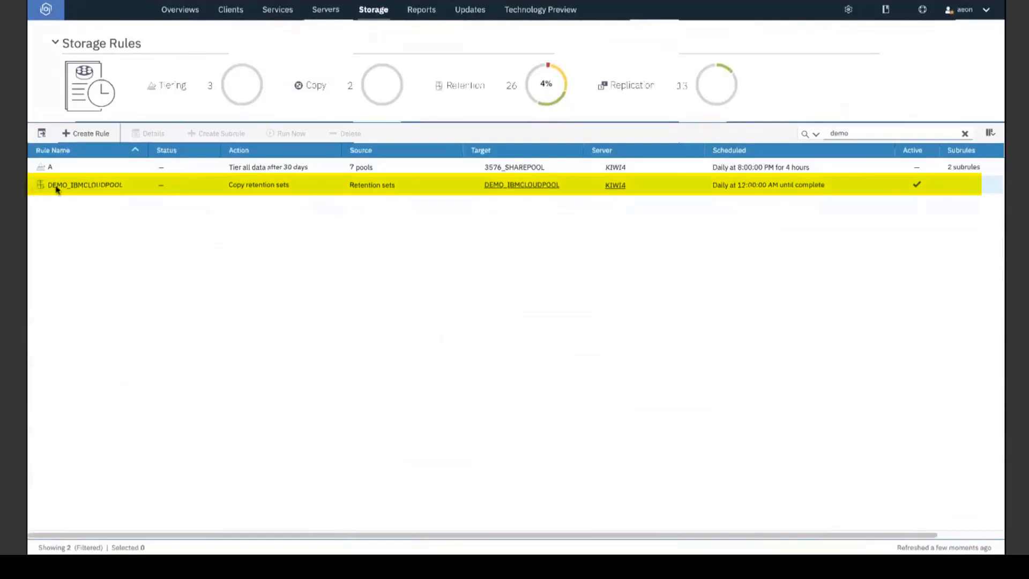
Run the DEMO_IBMCLOUDPOOL storage rule immediately.
{"action": "left_click", "coordinate": [349, 188]}
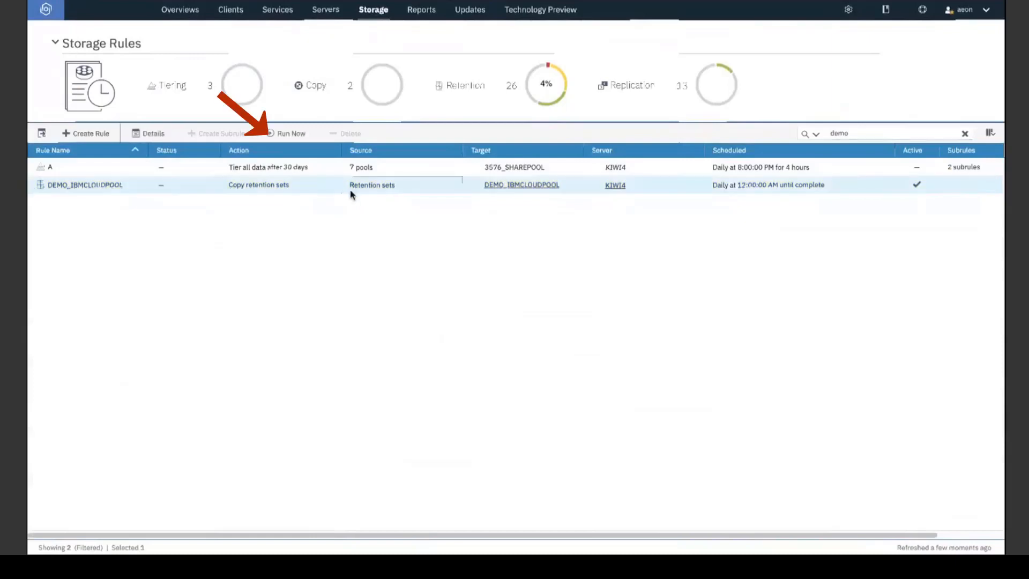
{"action": "left_click", "coordinate": [280, 134]}
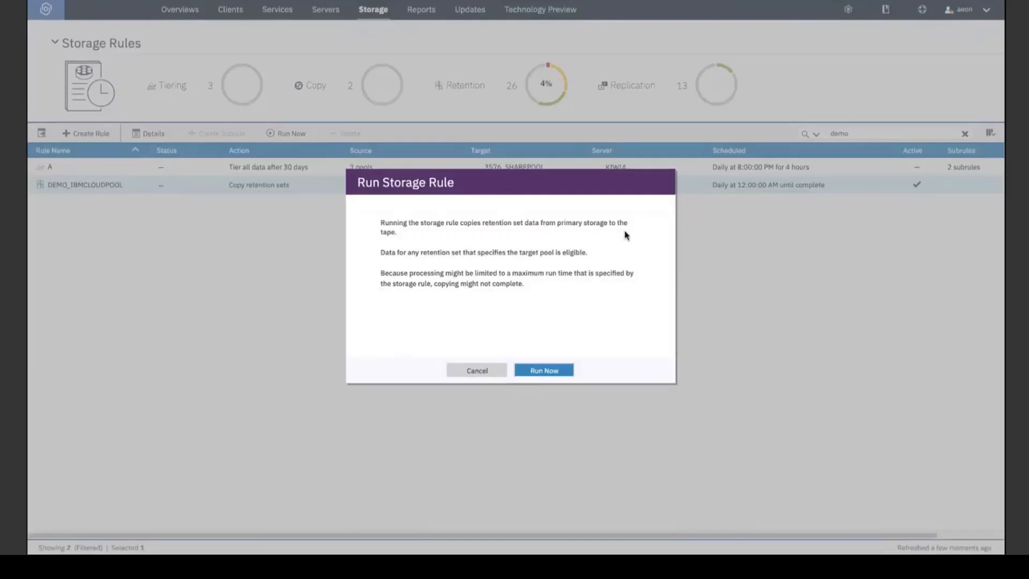
{"action": "left_click", "coordinate": [554, 363]}
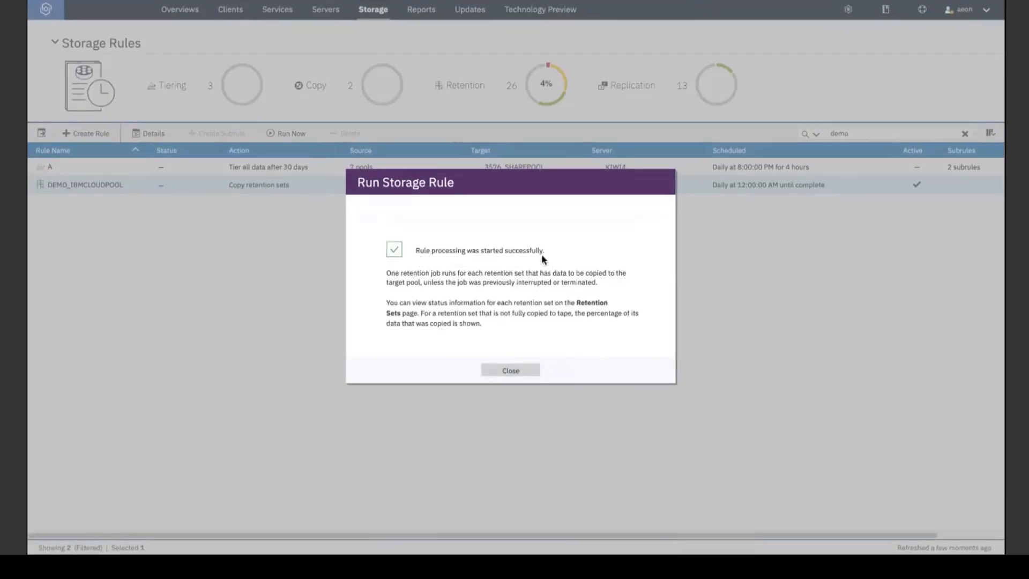
{"action": "left_click", "coordinate": [527, 373]}
{"action": "mouse_move", "coordinate": [380, 6]}
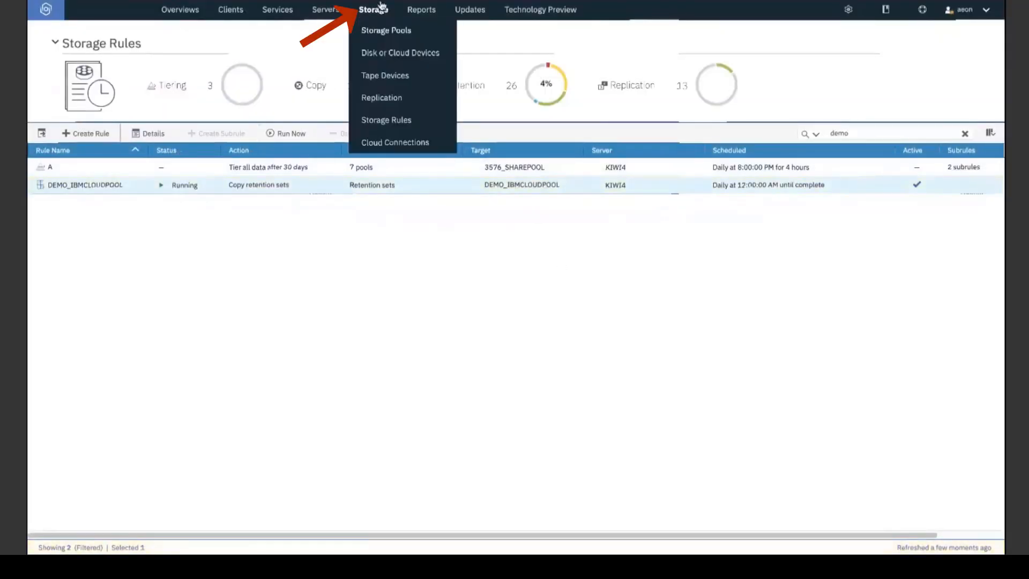
Filter storage pools by 'demo' and select DEMO_IBMCLOUDPOOL's single 1.0 MB volume.
{"action": "left_click", "coordinate": [399, 31]}
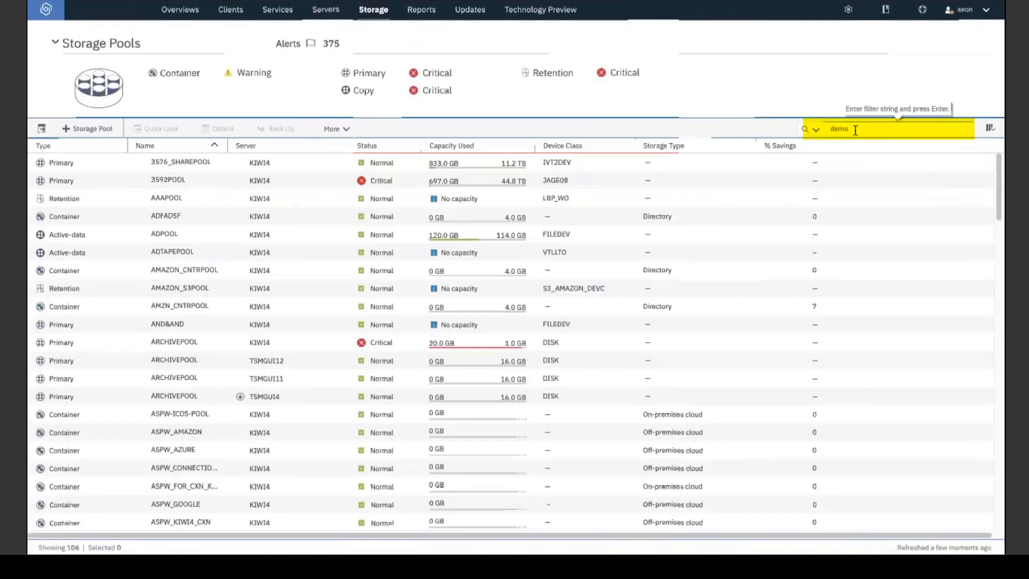
{"action": "key", "text": "Return"}
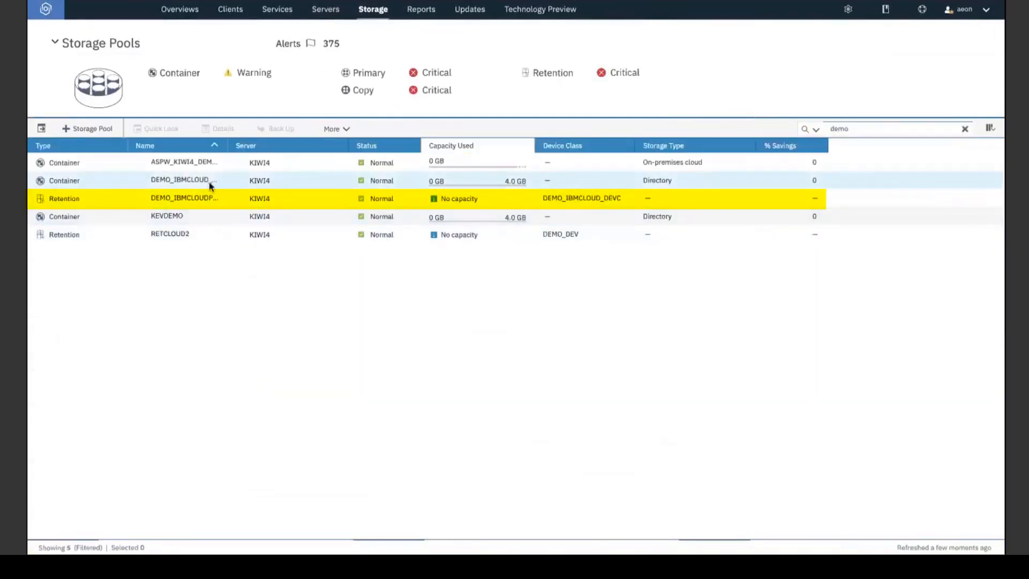
{"action": "left_click", "coordinate": [205, 198]}
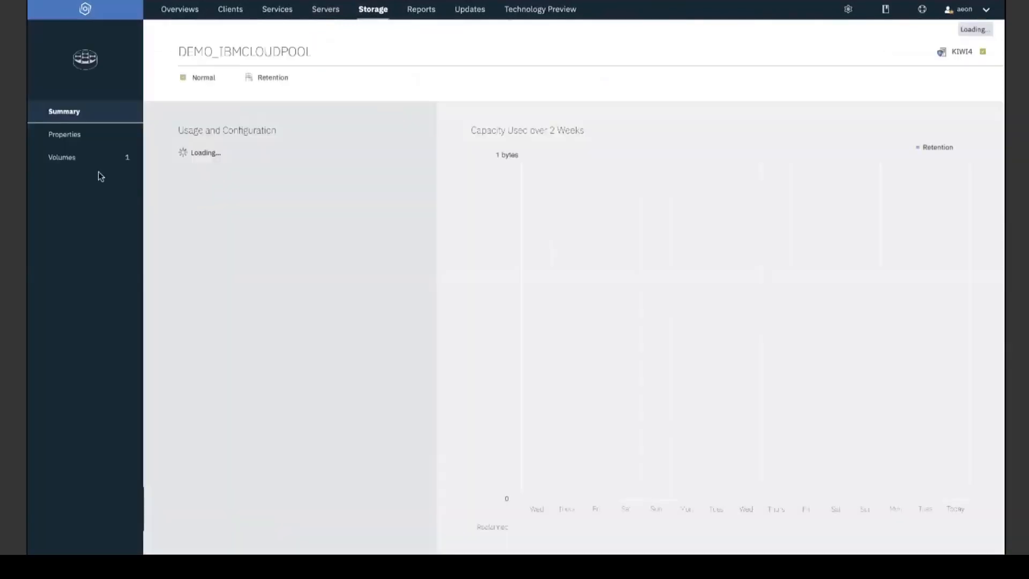
{"action": "left_click", "coordinate": [88, 166]}
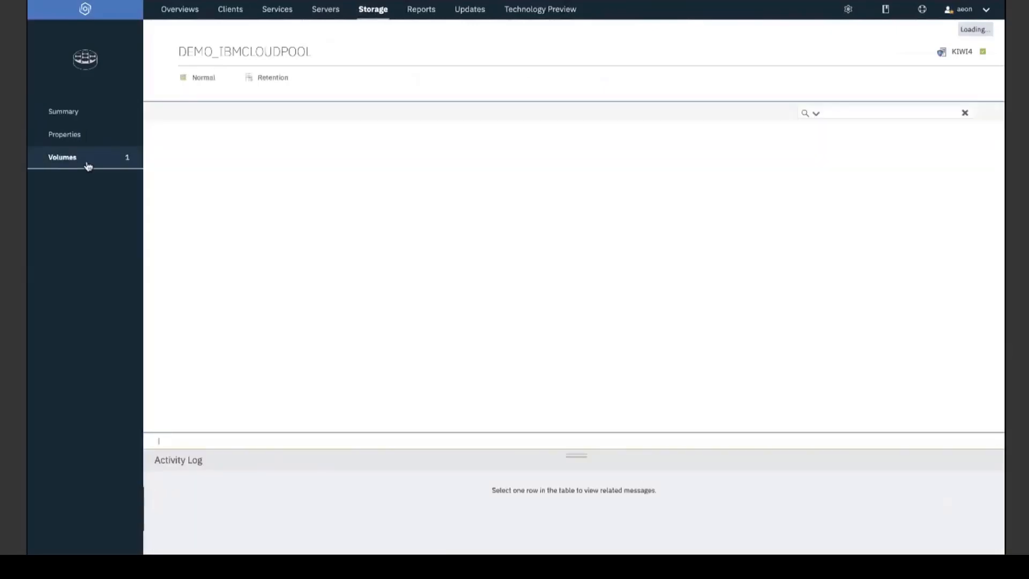
{"action": "left_click", "coordinate": [371, 151]}
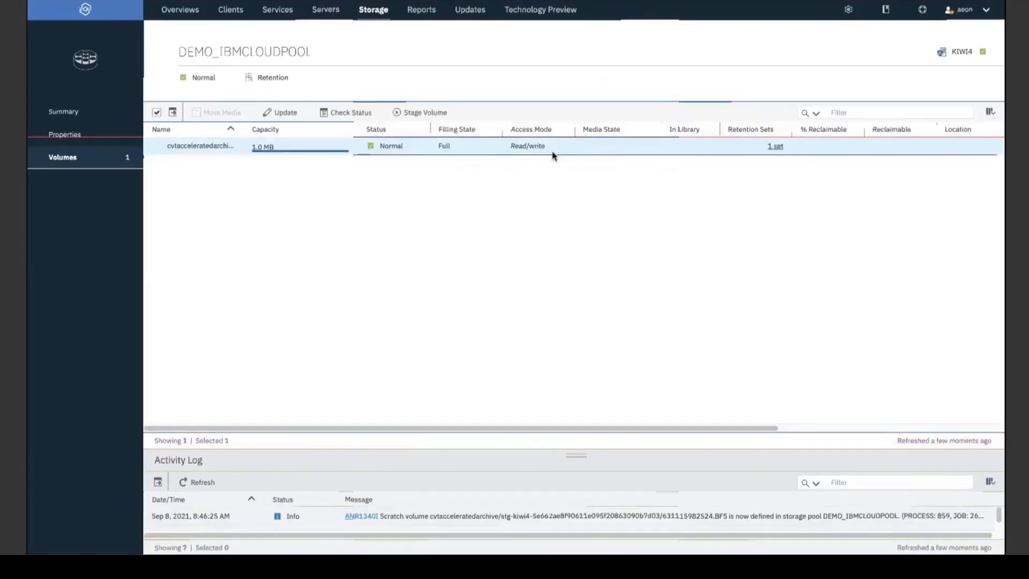
Check the cloud volume's status, noting it sits in ACCARCHIVE, then request staging.
{"action": "left_click", "coordinate": [344, 113]}
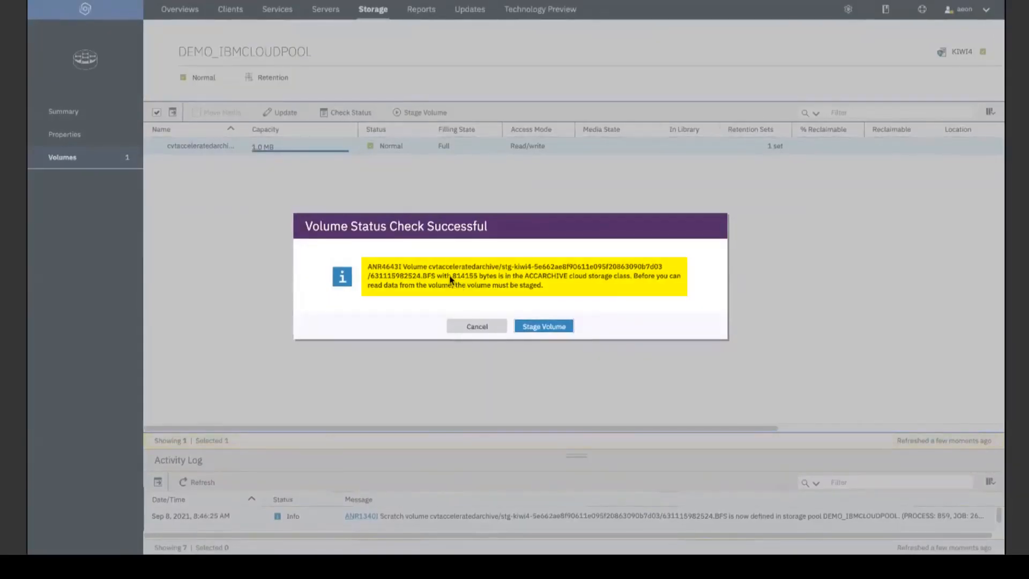
{"action": "left_click_drag", "start_coordinate": [451, 278], "coordinate": [498, 281]}
{"action": "left_click_drag", "start_coordinate": [525, 279], "coordinate": [629, 277]}
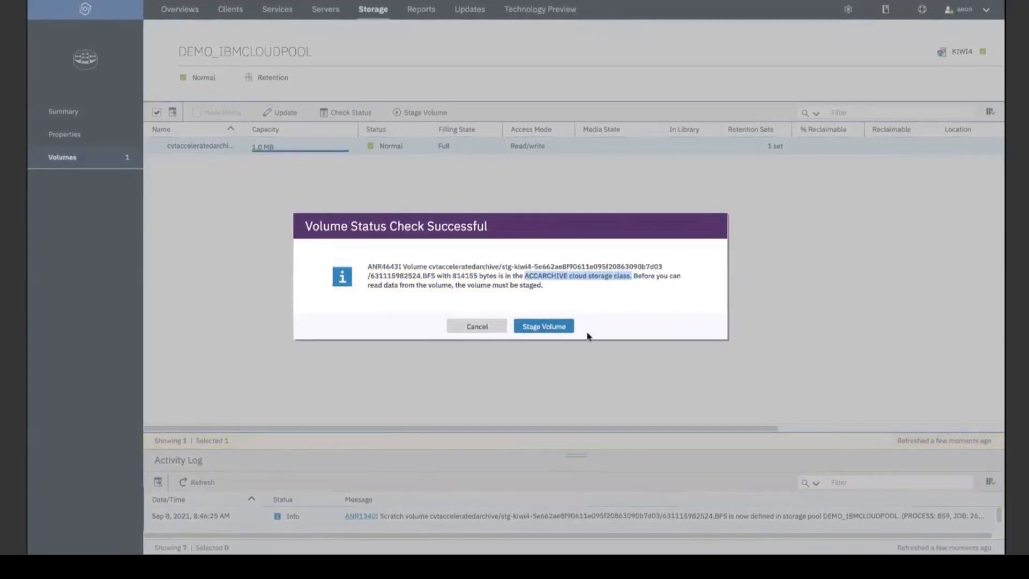
{"action": "left_click", "coordinate": [475, 327]}
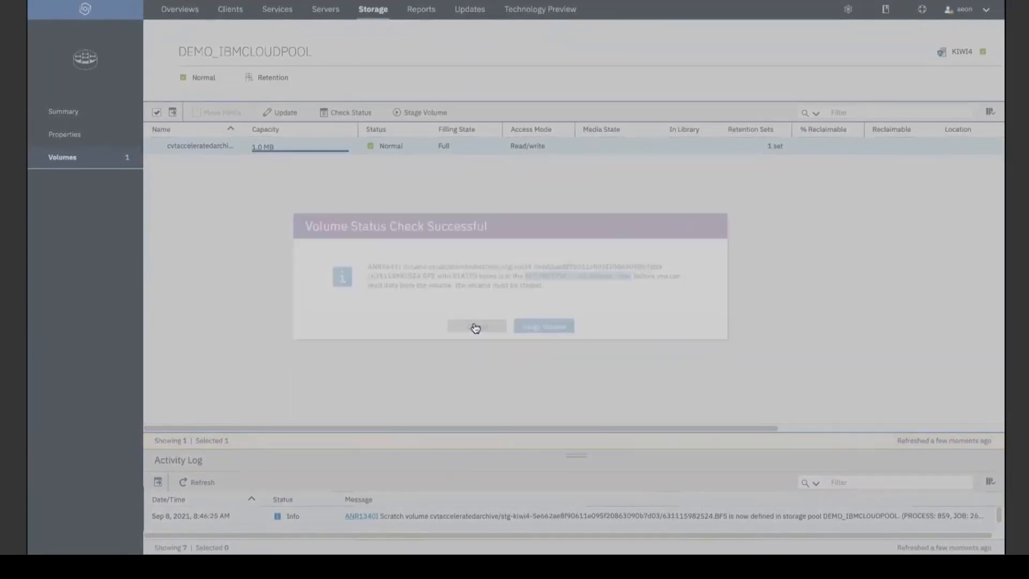
{"action": "left_click", "coordinate": [435, 113]}
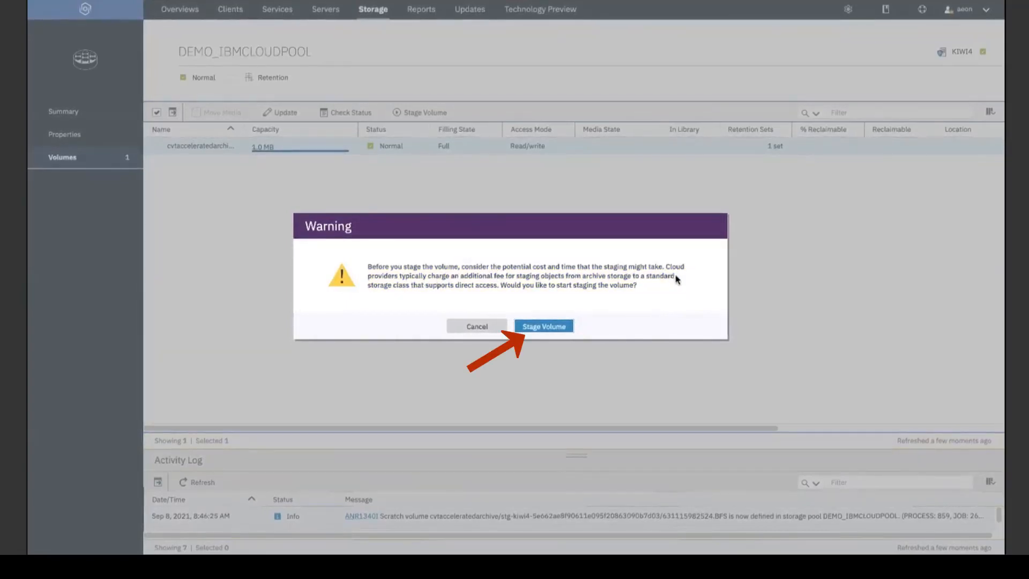
Accept the staging warning and recheck status, confirming ANR4648I reports the volume being staged.
{"action": "left_click", "coordinate": [551, 332]}
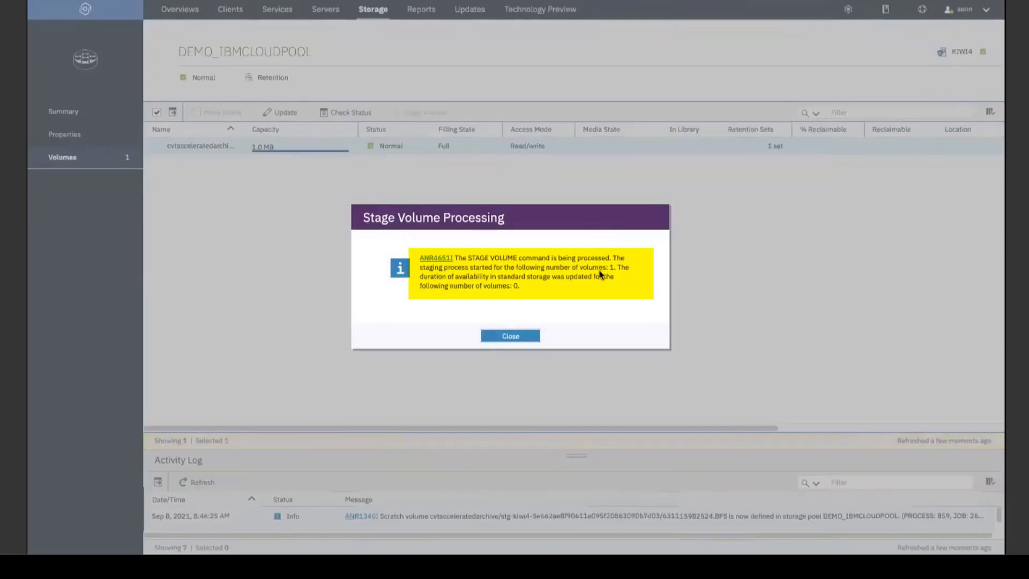
{"action": "left_click", "coordinate": [509, 336]}
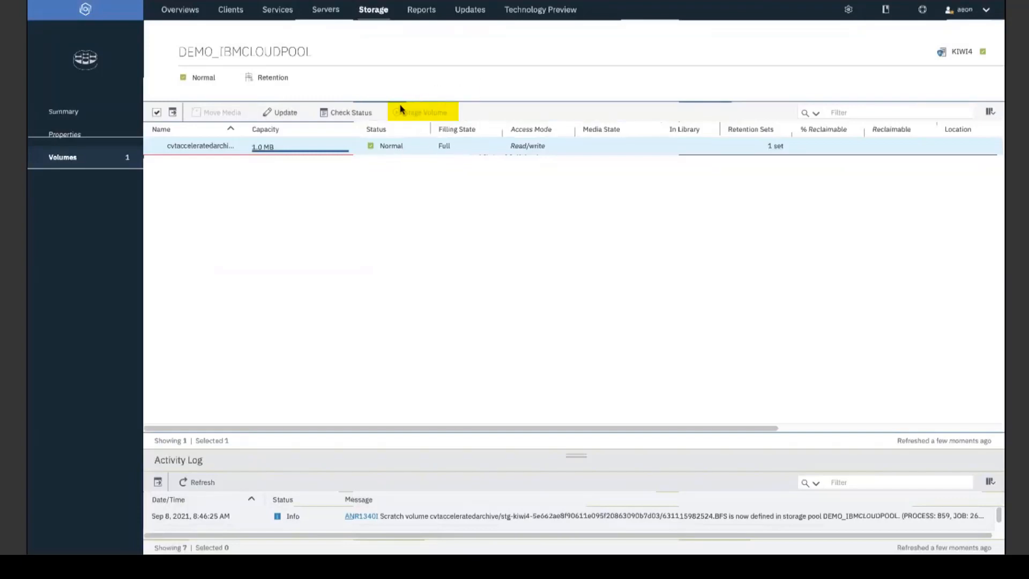
{"action": "mouse_move", "coordinate": [420, 110]}
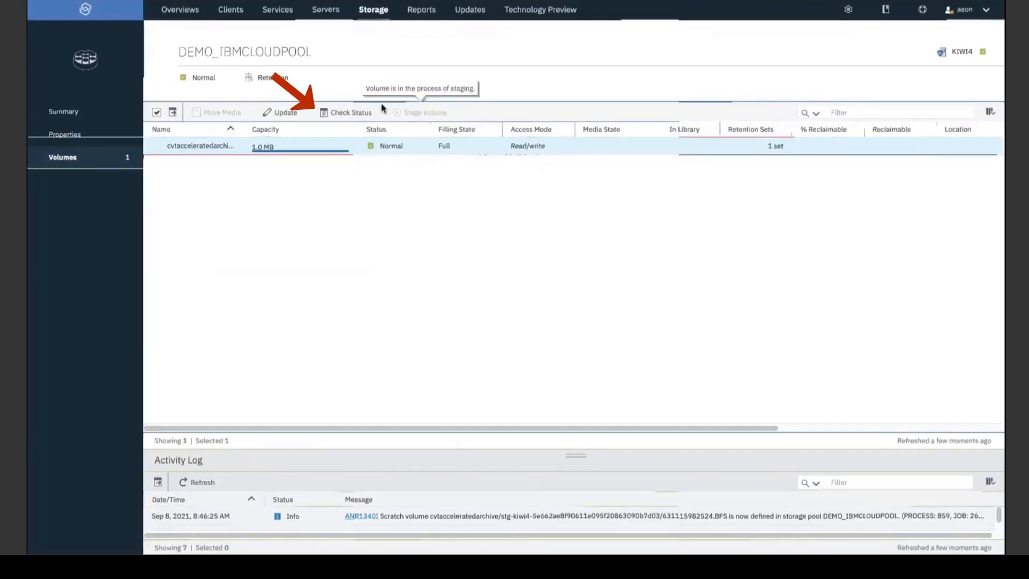
{"action": "left_click", "coordinate": [352, 112]}
{"action": "left_click", "coordinate": [435, 258]}
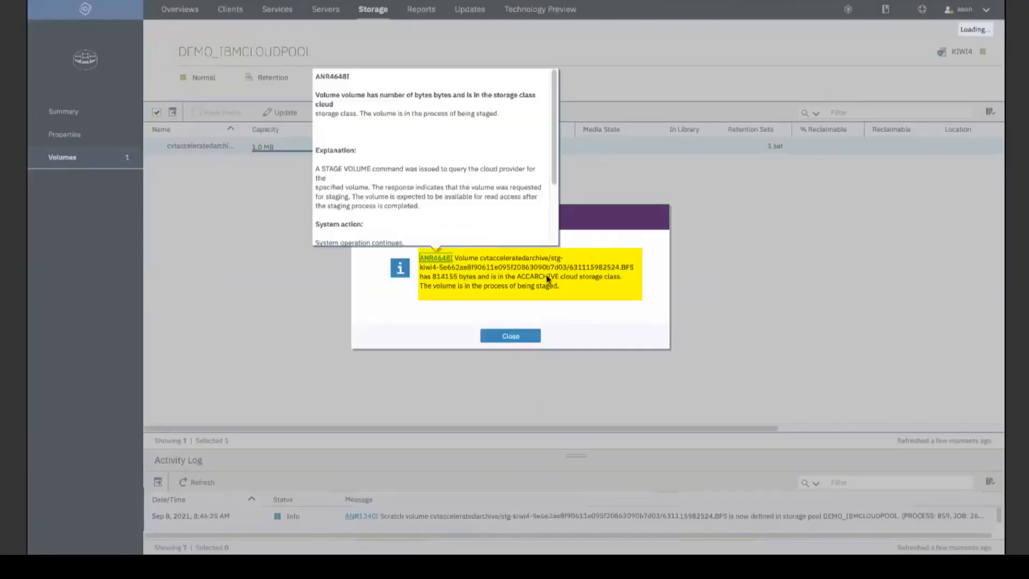
{"action": "left_click_drag", "start_coordinate": [429, 287], "coordinate": [545, 288]}
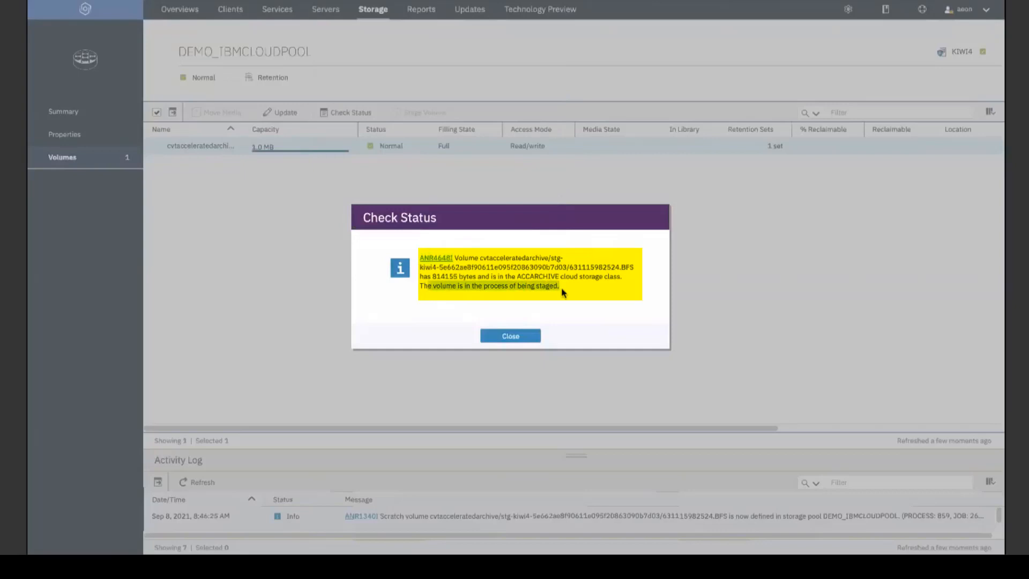